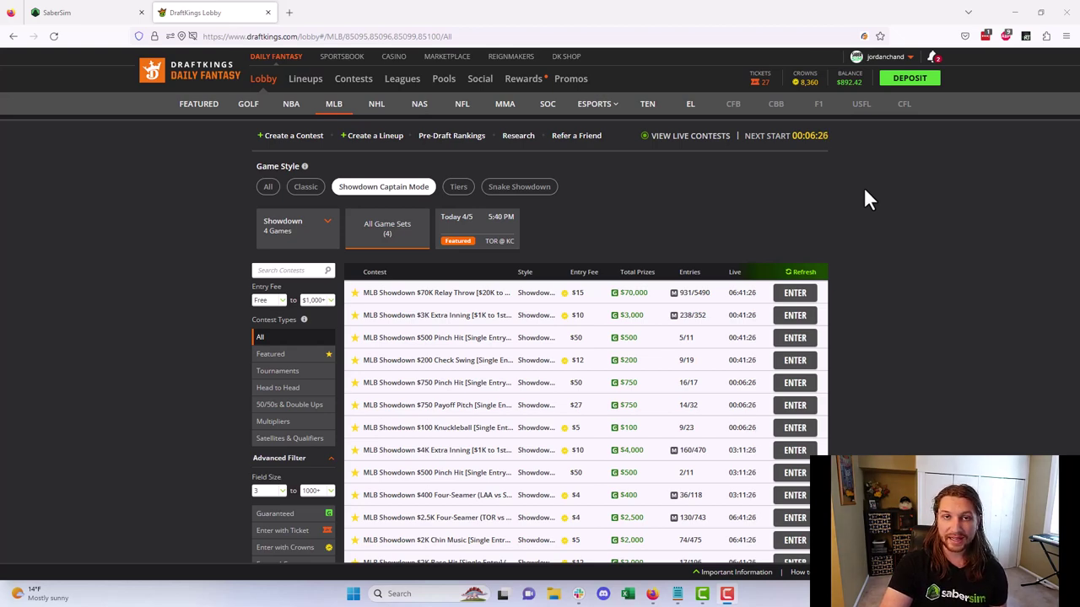
- Load SaberSim's MLB DraftKings main-slate projections, then return to the DraftKings lobby
{"action": "left_click", "coordinate": [70, 12]}
{"action": "left_click", "coordinate": [40, 98]}
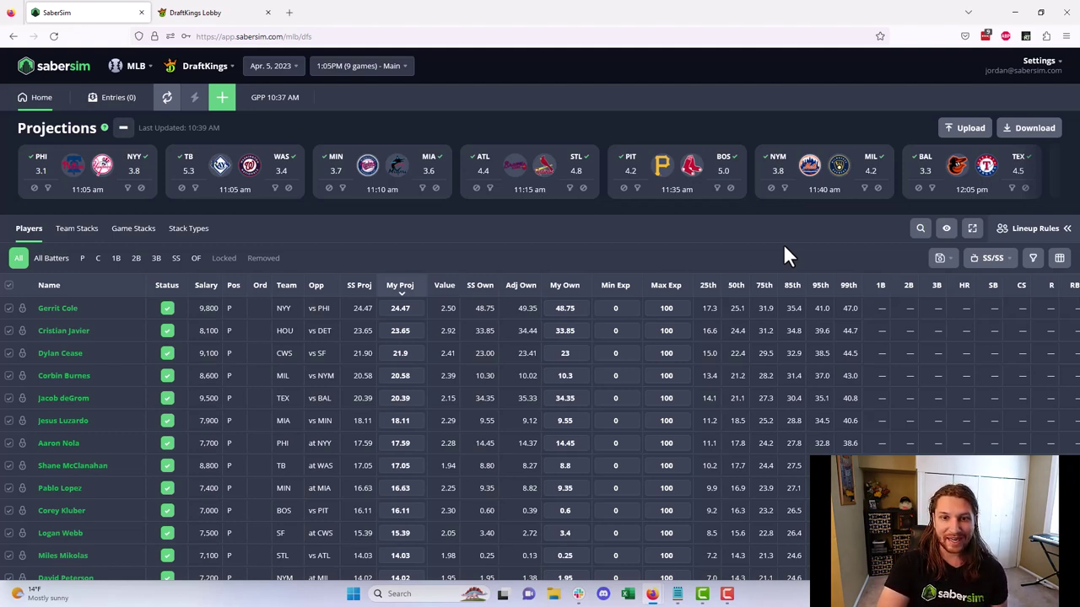
{"action": "left_click", "coordinate": [216, 13]}
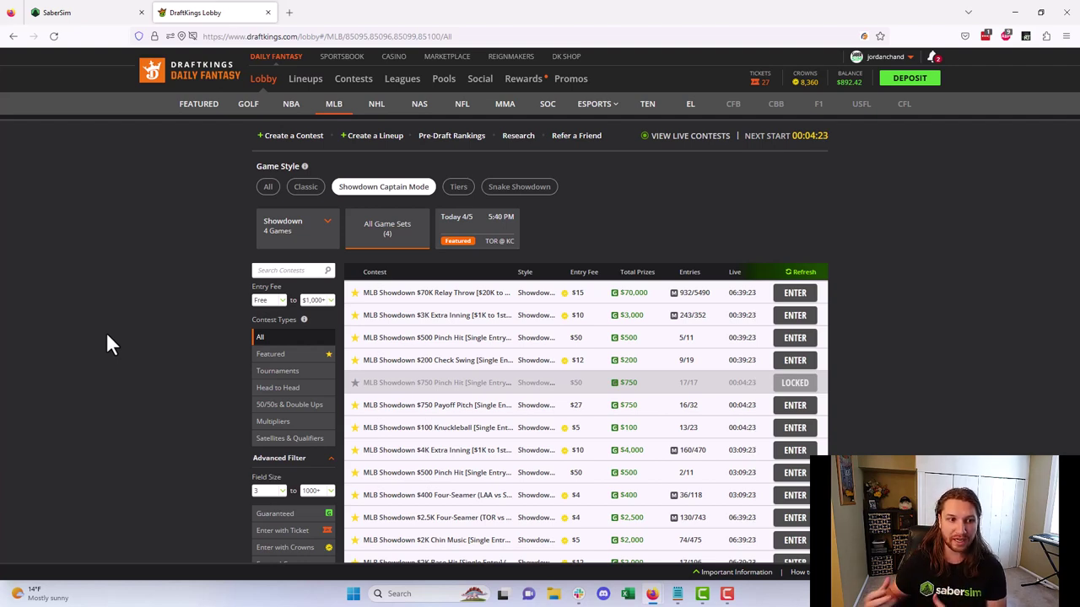
- List today's four Showdown games, from 11:05 AM PHI @ NYY to 5:40 PM TOR @ KC
{"action": "left_click", "coordinate": [291, 229]}
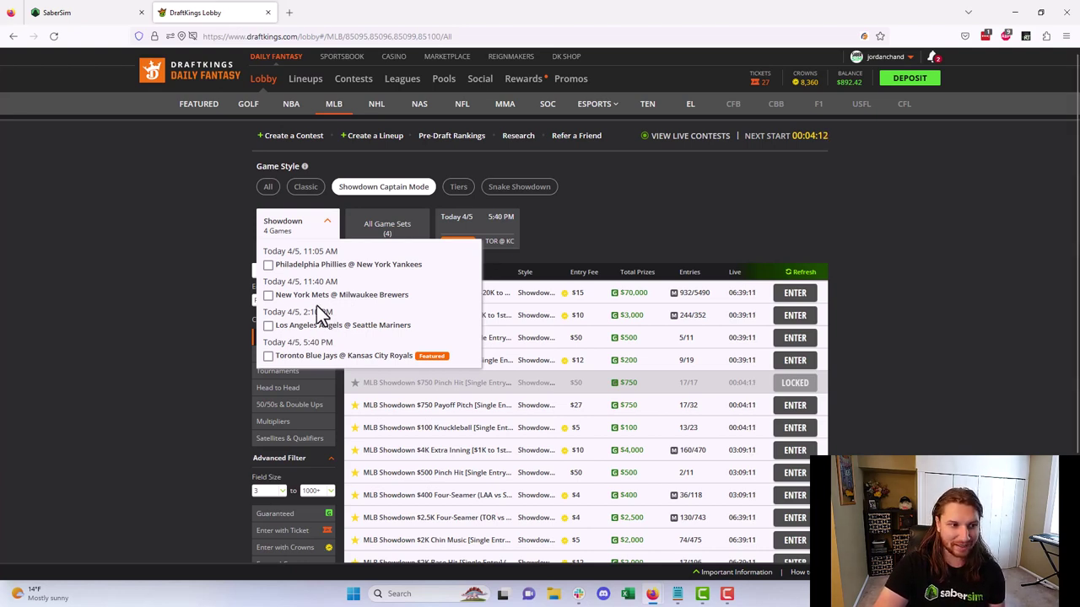
- Toggle the Phillies @ Yankees filter off again, then switch to SaberSim's TOR vs KC projections
{"action": "left_click", "coordinate": [268, 266]}
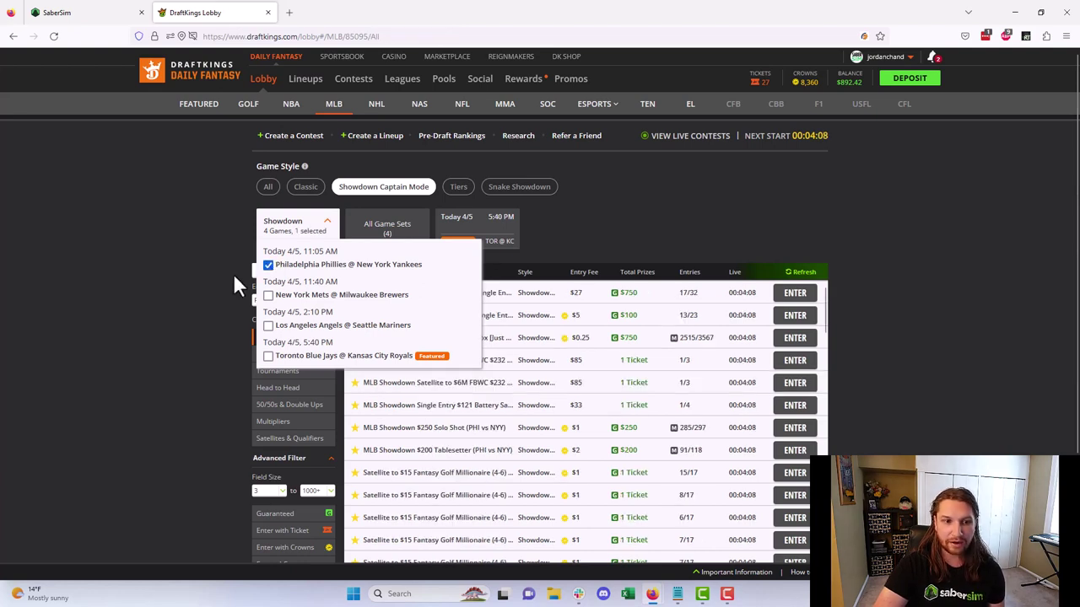
{"action": "left_click", "coordinate": [268, 265]}
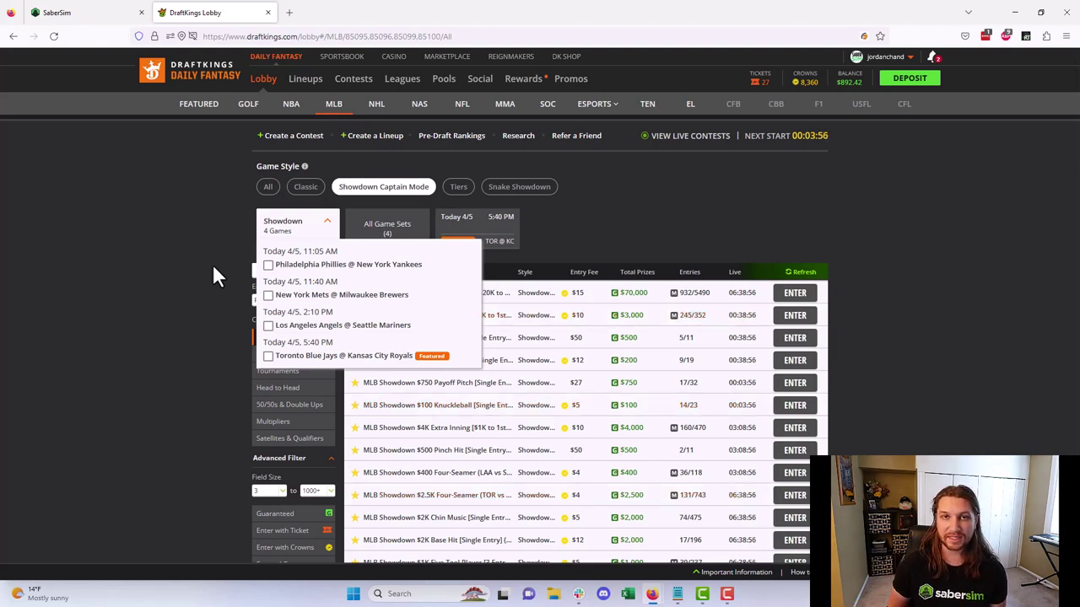
{"action": "key", "text": "ctrl+shift+Tab"}
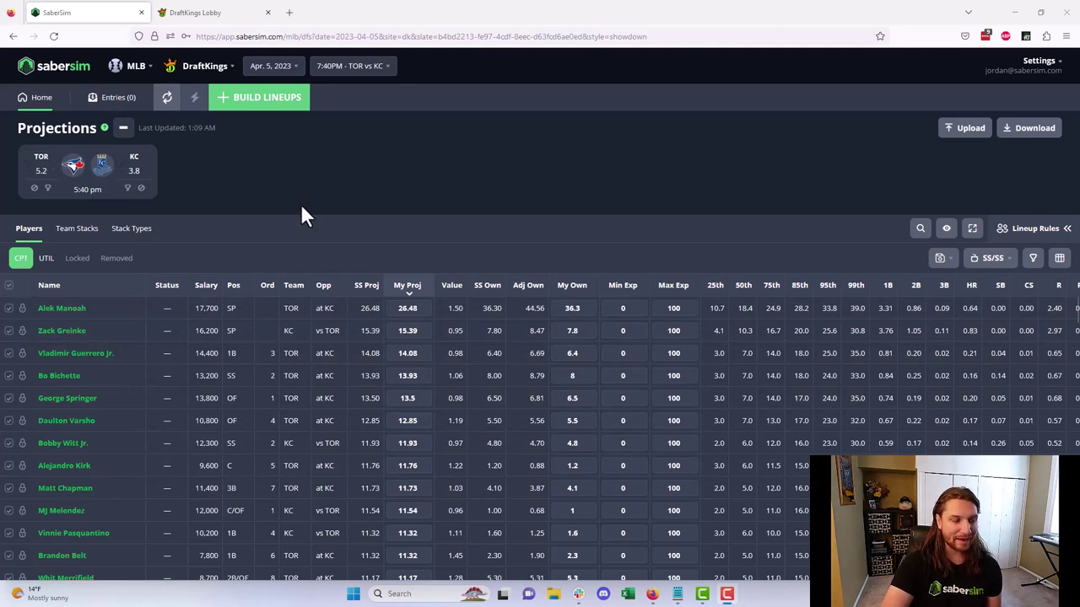
- Begin a new lineup build and enable Manual mode in Select Your Contest
{"action": "left_click", "coordinate": [283, 101]}
{"action": "left_click", "coordinate": [420, 258]}
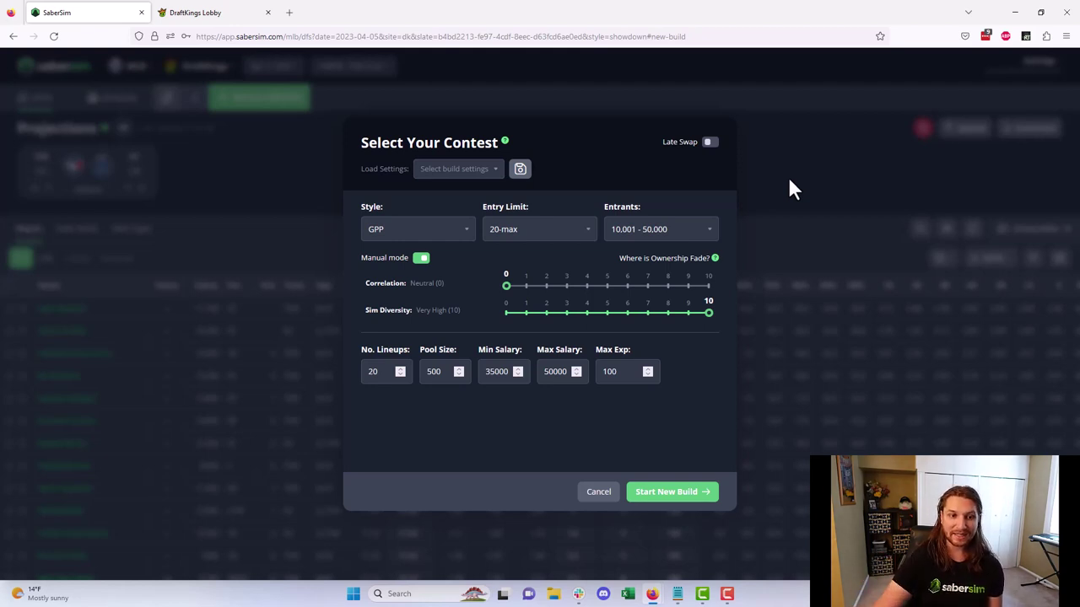
- Reopen the build settings and start the 20-lineup GPP build for TOR vs KC
{"action": "left_click", "coordinate": [790, 179]}
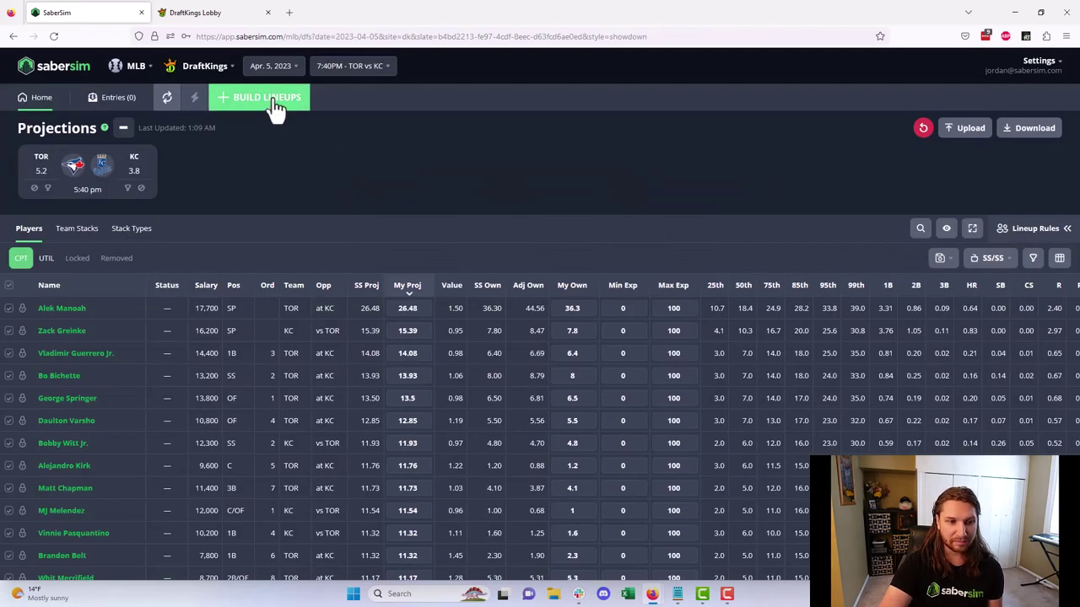
{"action": "left_click", "coordinate": [274, 105]}
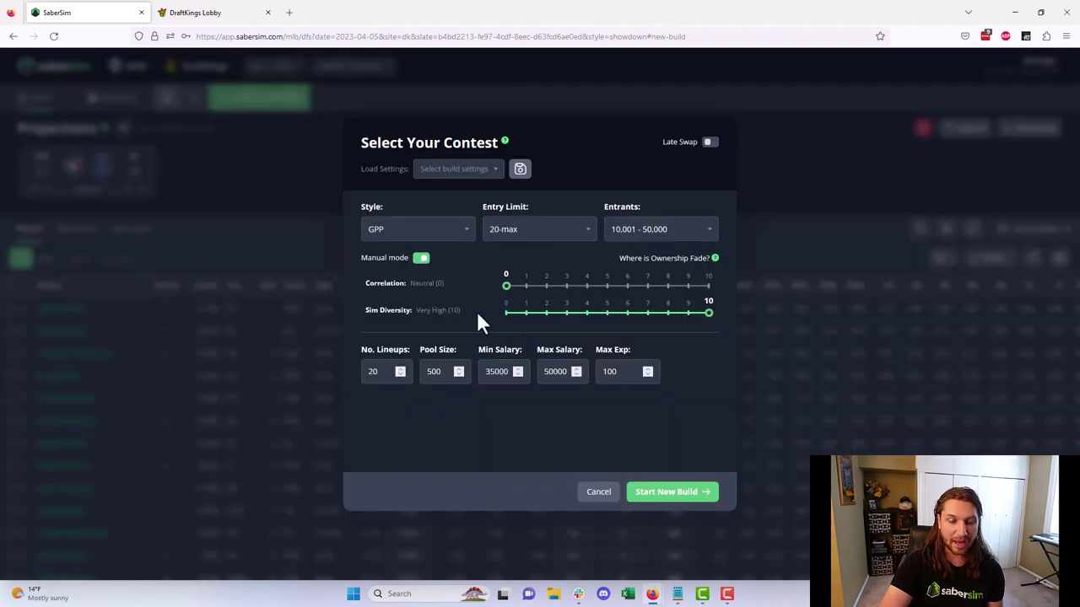
{"action": "left_click", "coordinate": [669, 493]}
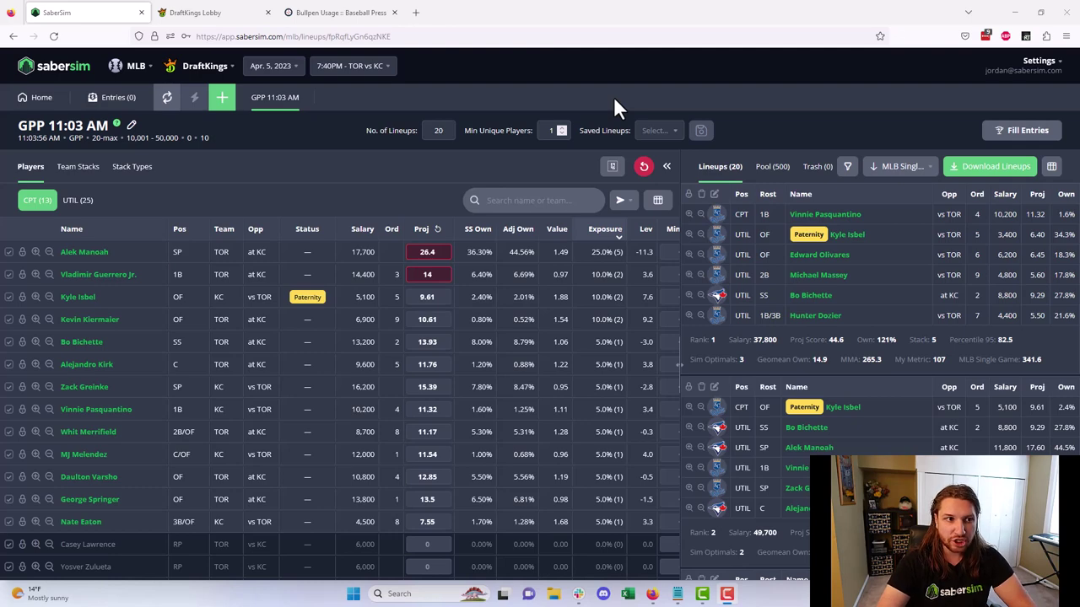
- Bring up Google's calculator by searching 'google calculator' in a new tab
{"action": "left_click", "coordinate": [414, 22]}
{"action": "type", "text": "google"}
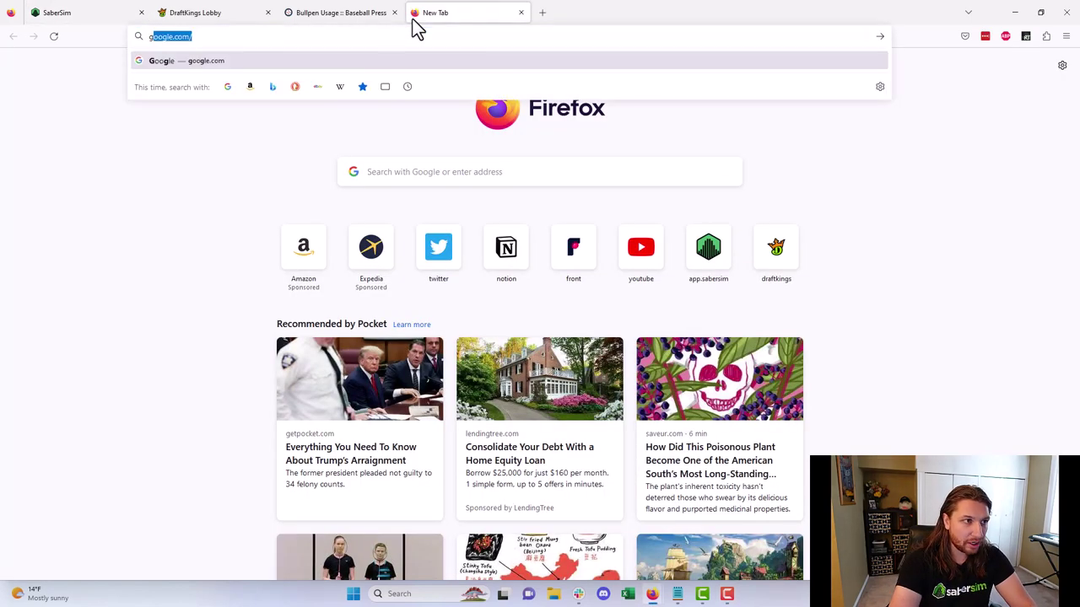
{"action": "type", "text": " calculator"}
{"action": "key", "text": "Return"}
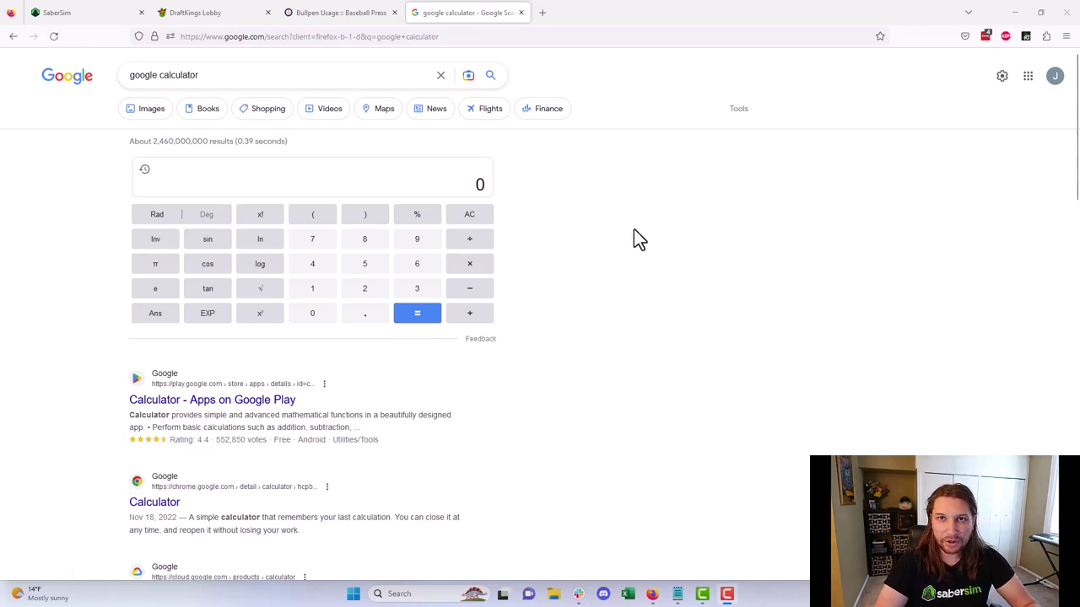
- Compute 1 ÷ 8917, checking the contest's total entries in DraftKings
{"action": "left_click", "coordinate": [315, 292]}
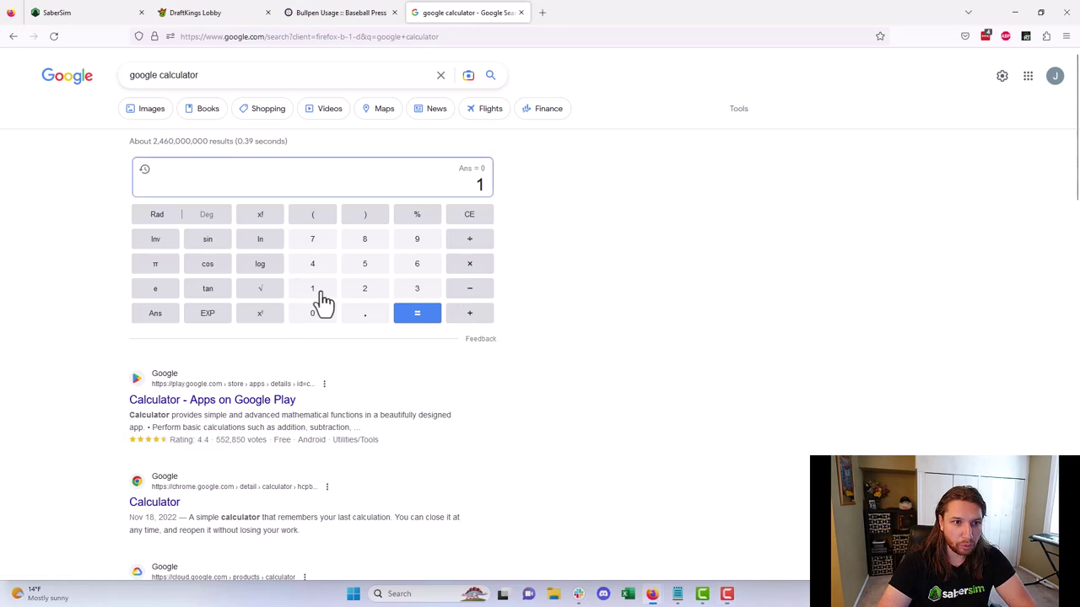
{"action": "left_click", "coordinate": [469, 241]}
{"action": "left_click", "coordinate": [239, 15]}
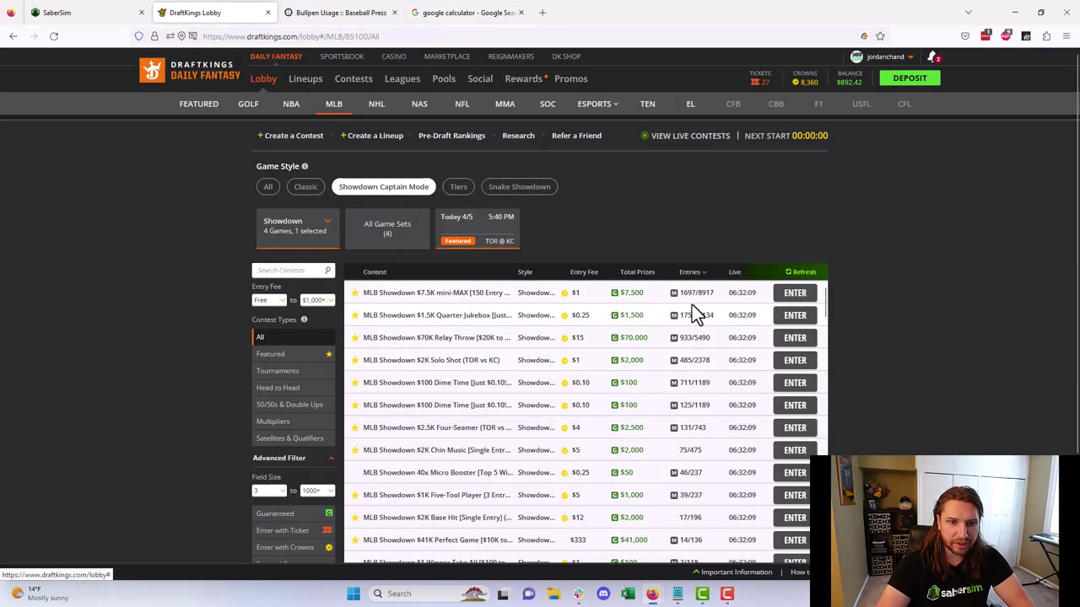
{"action": "left_click", "coordinate": [455, 14]}
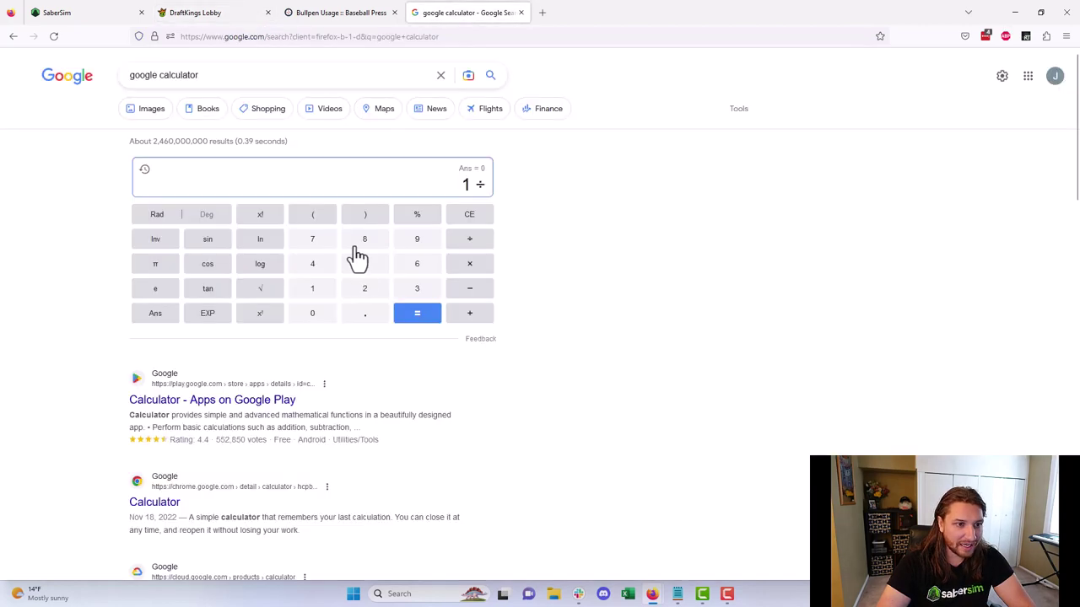
{"action": "left_click", "coordinate": [361, 245]}
{"action": "left_click", "coordinate": [412, 246]}
{"action": "left_click", "coordinate": [312, 289]}
{"action": "left_click", "coordinate": [313, 241]}
{"action": "left_click", "coordinate": [419, 321]}
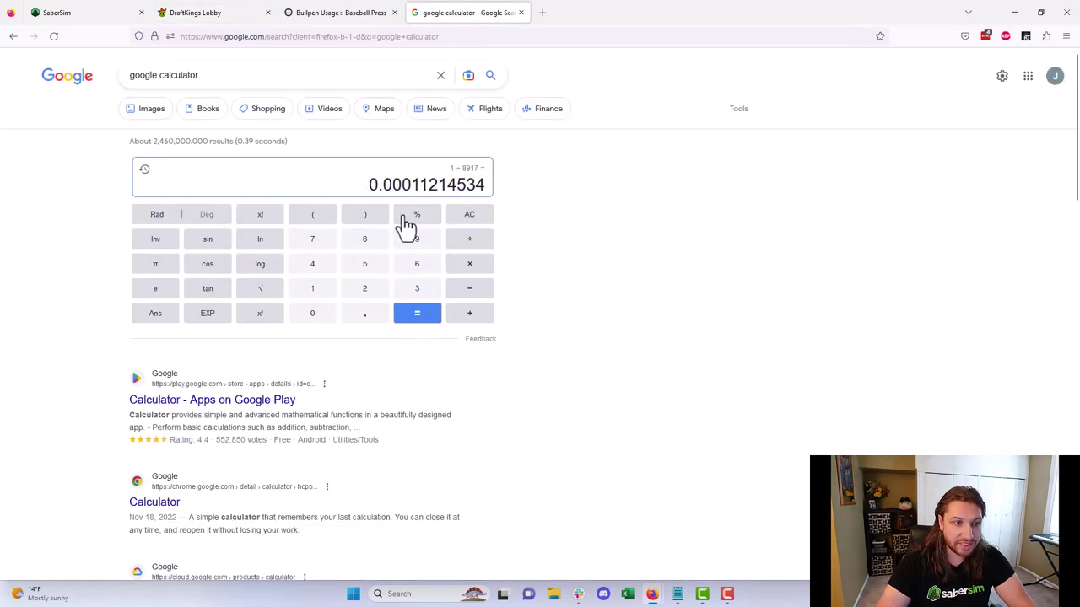
- Raise the result to the (1 ÷ 6) power, getting 0.21959892286, and return to SaberSim
{"action": "left_click", "coordinate": [262, 318]}
{"action": "left_click", "coordinate": [323, 222]}
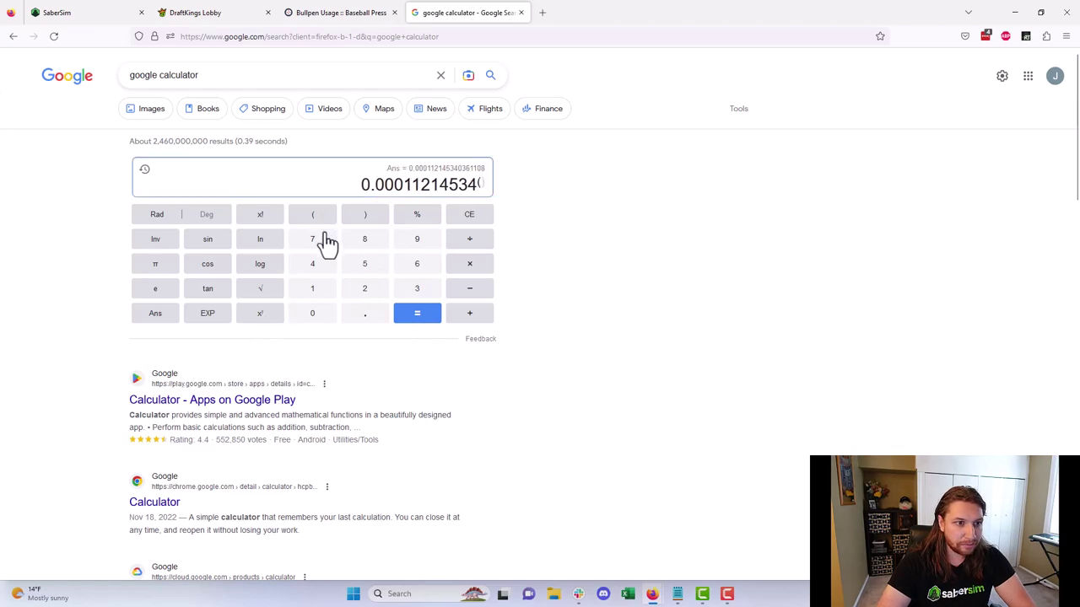
{"action": "left_click", "coordinate": [317, 294]}
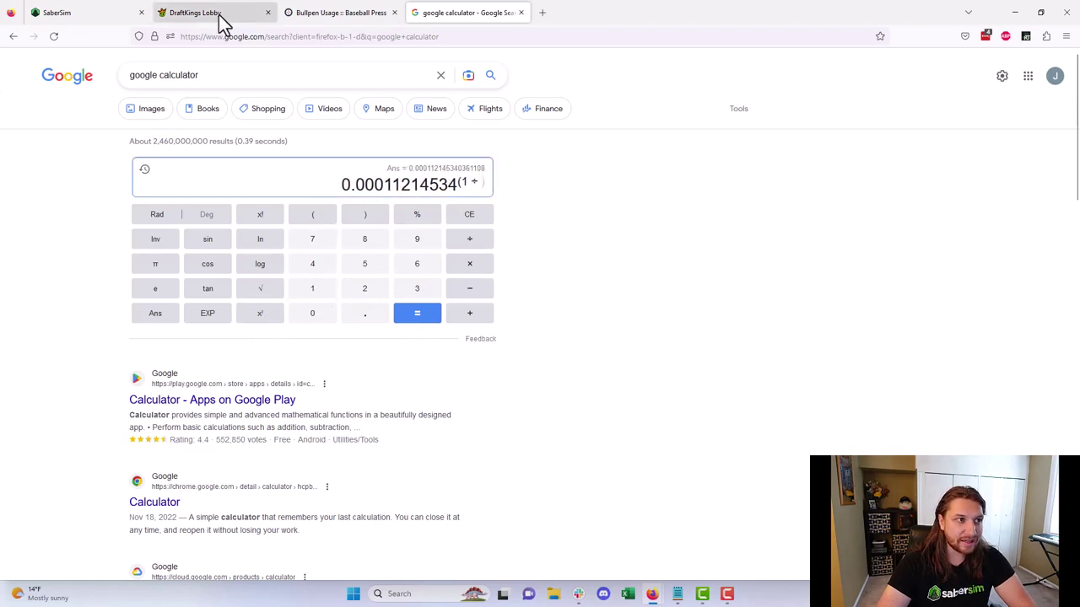
{"action": "left_click", "coordinate": [89, 17]}
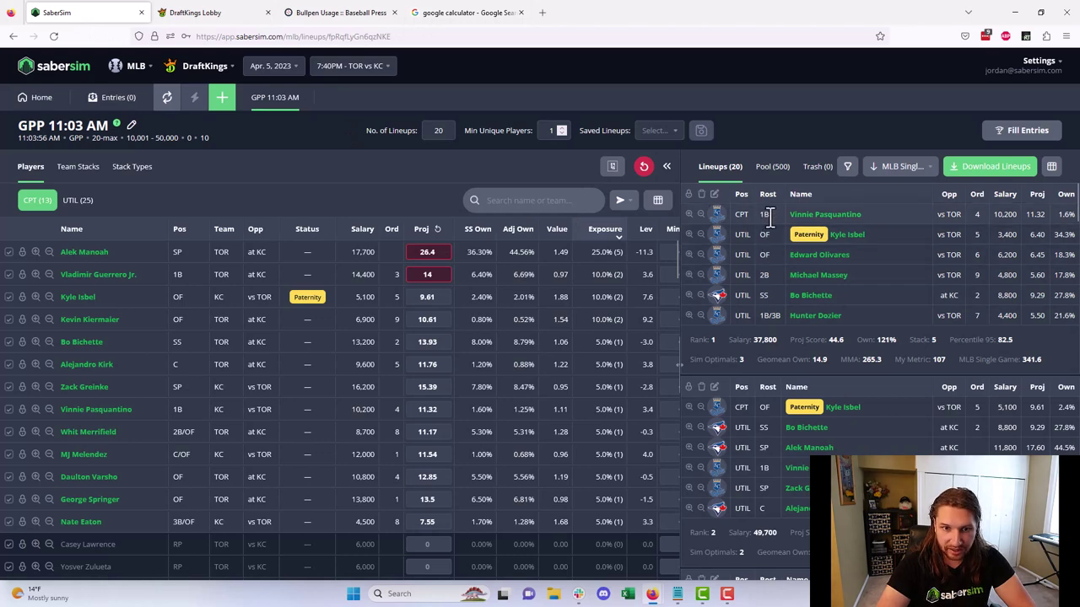
{"action": "left_click", "coordinate": [473, 12]}
{"action": "left_click", "coordinate": [469, 238]}
{"action": "left_click", "coordinate": [417, 263]}
{"action": "left_click", "coordinate": [364, 214]}
{"action": "left_click", "coordinate": [407, 313]}
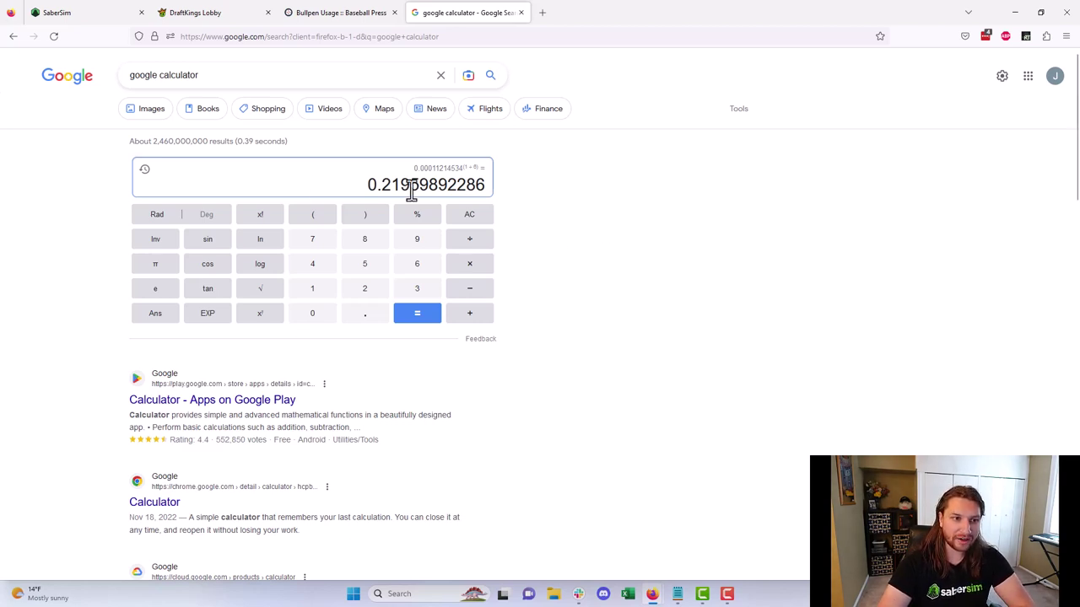
{"action": "left_click", "coordinate": [106, 14]}
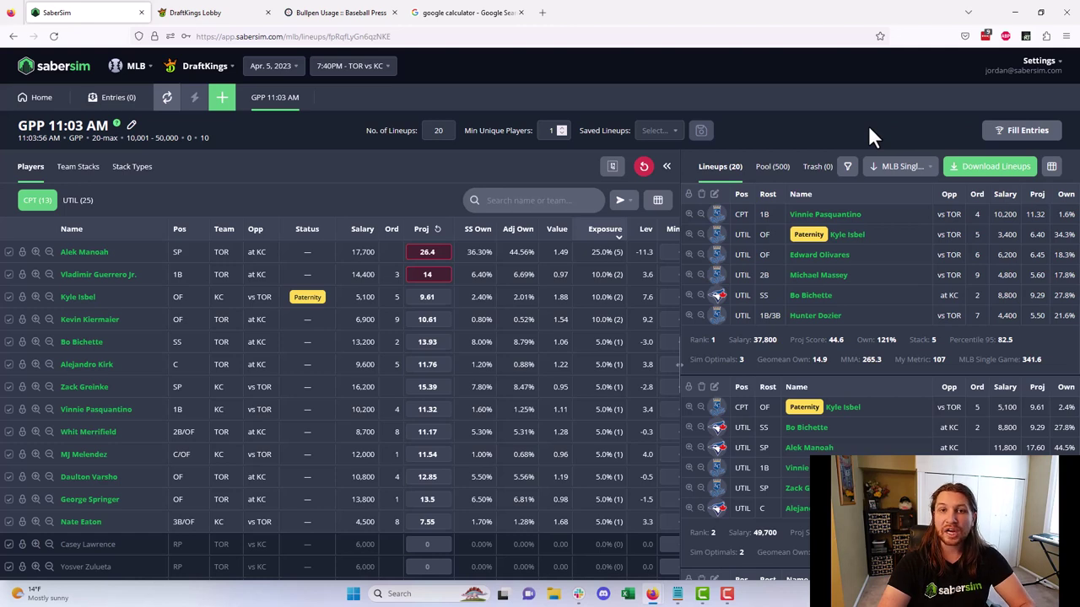
{"action": "left_click", "coordinate": [897, 167]}
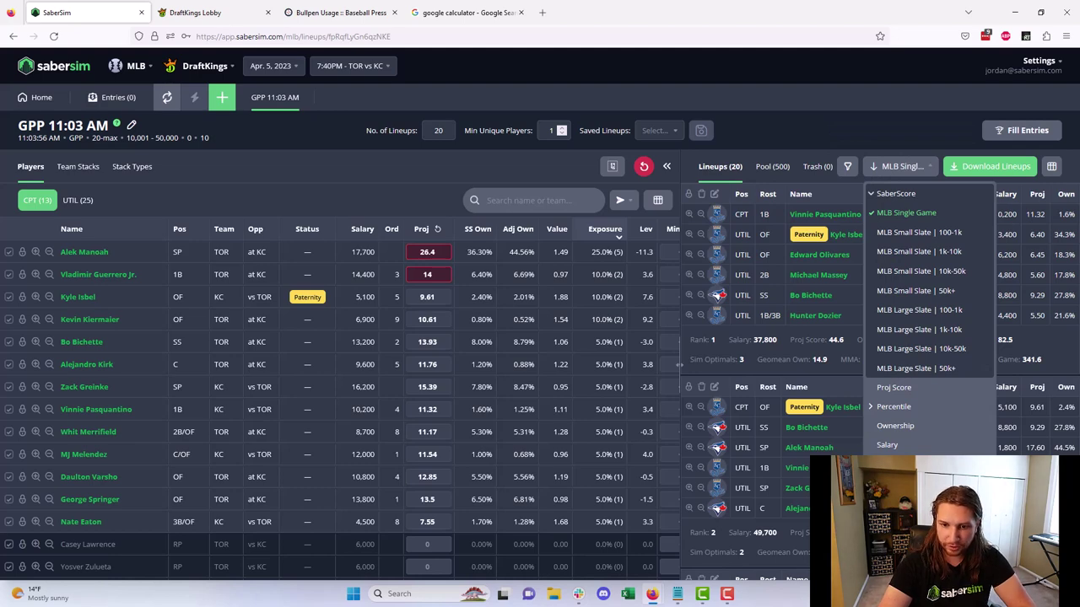
{"action": "left_click", "coordinate": [898, 465]}
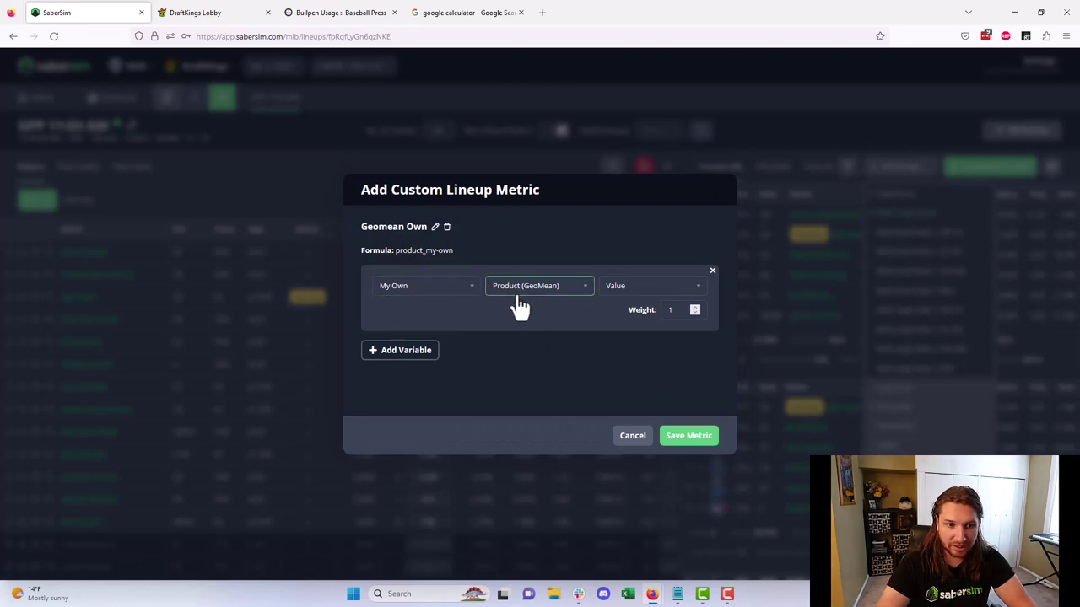
{"action": "left_click", "coordinate": [633, 435]}
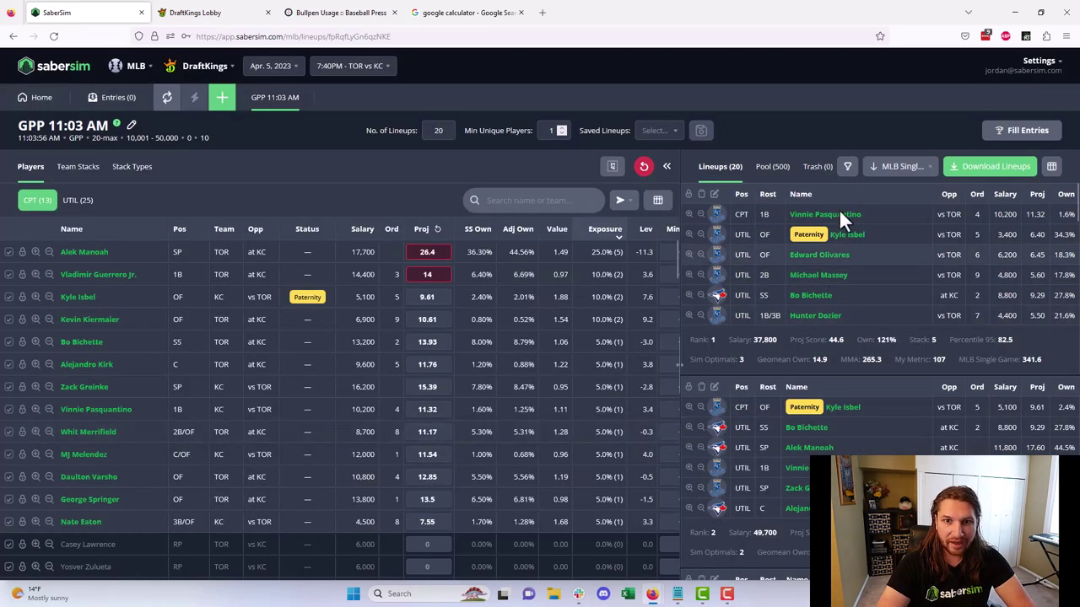
- Create a lineup pool filter of Geomean Own less than 22, then glance at the calculator
{"action": "left_click", "coordinate": [847, 167]}
{"action": "left_click", "coordinate": [730, 204]}
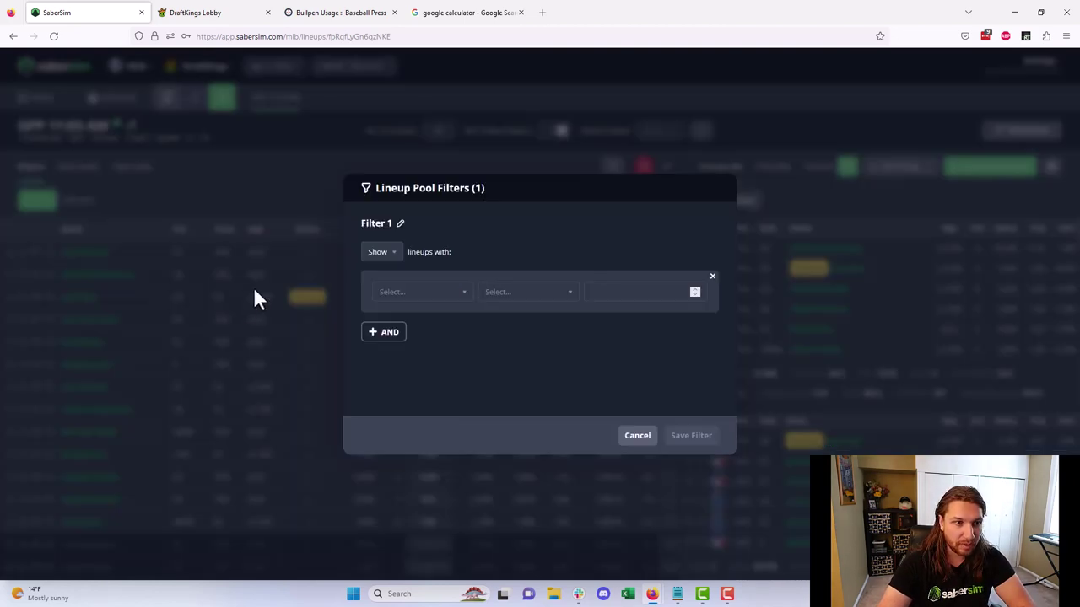
{"action": "left_click", "coordinate": [402, 292]}
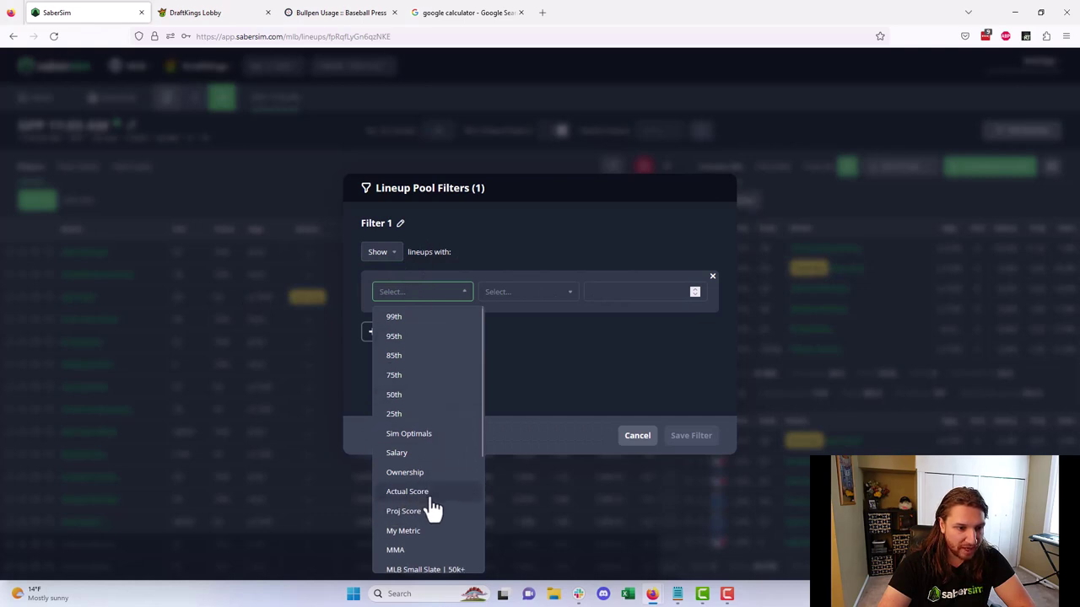
{"action": "scroll", "coordinate": [430, 506], "scroll_direction": "down", "scroll_amount": 3}
{"action": "scroll", "coordinate": [434, 505], "scroll_direction": "down", "scroll_amount": 2}
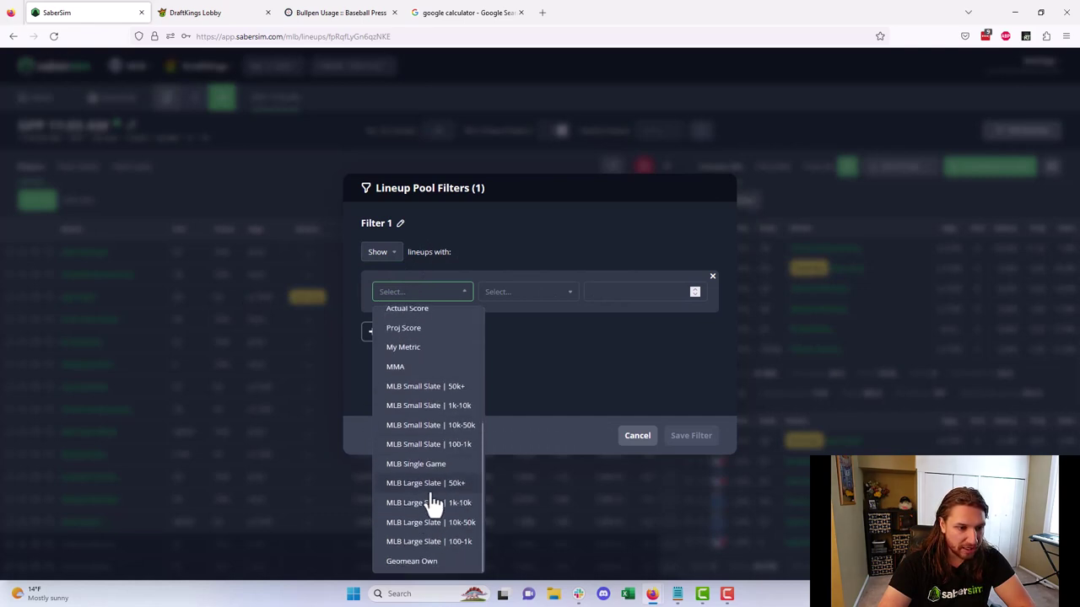
{"action": "left_click", "coordinate": [424, 563]}
{"action": "left_click", "coordinate": [531, 292]}
{"action": "left_click", "coordinate": [516, 337]}
{"action": "left_click", "coordinate": [590, 294]}
{"action": "type", "text": "22"}
{"action": "left_click", "coordinate": [636, 348]}
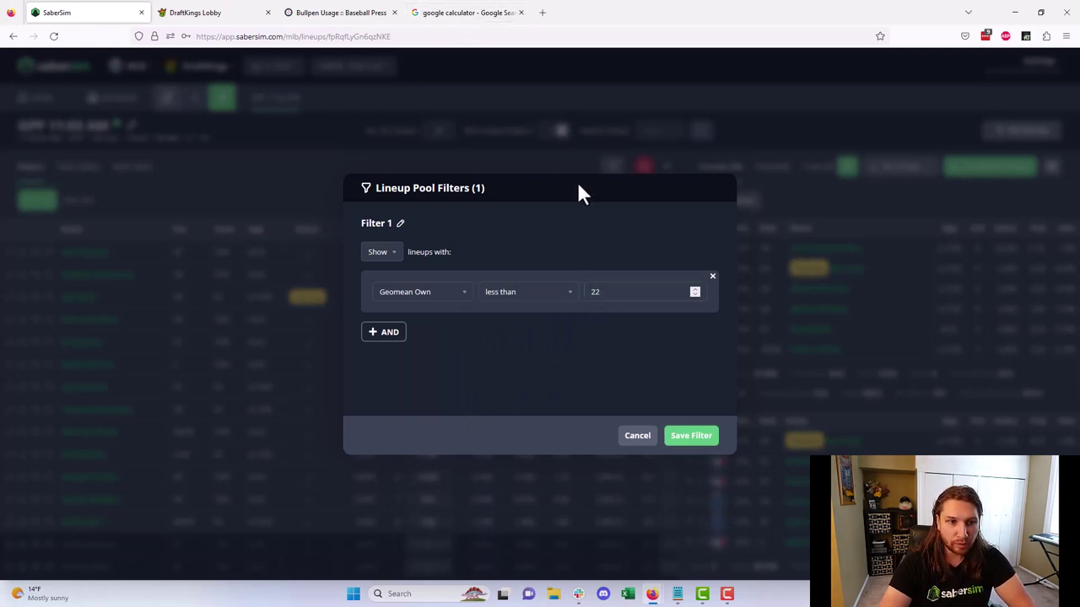
{"action": "left_click", "coordinate": [469, 14]}
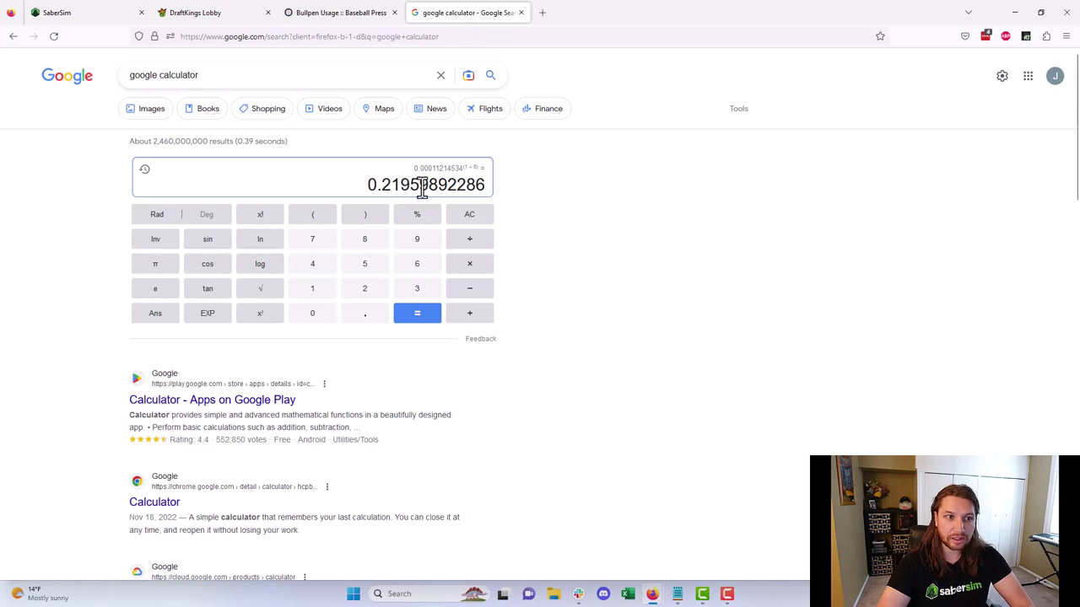
- Save the Geomean Own under 22 filter, then return to the Projections home page
{"action": "left_click", "coordinate": [90, 15]}
{"action": "left_click", "coordinate": [690, 436]}
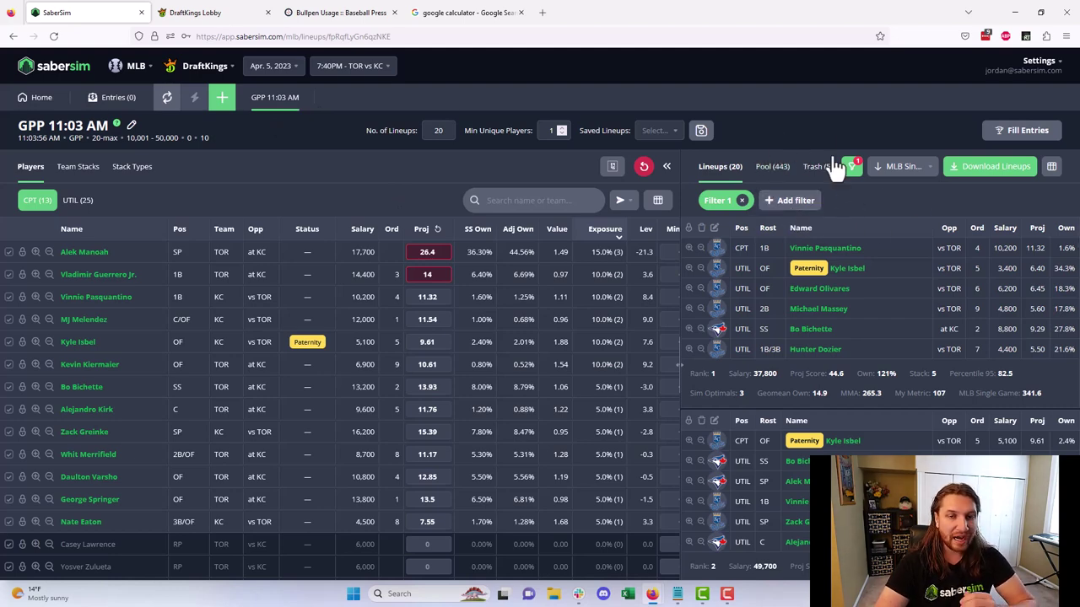
{"action": "left_click", "coordinate": [51, 101]}
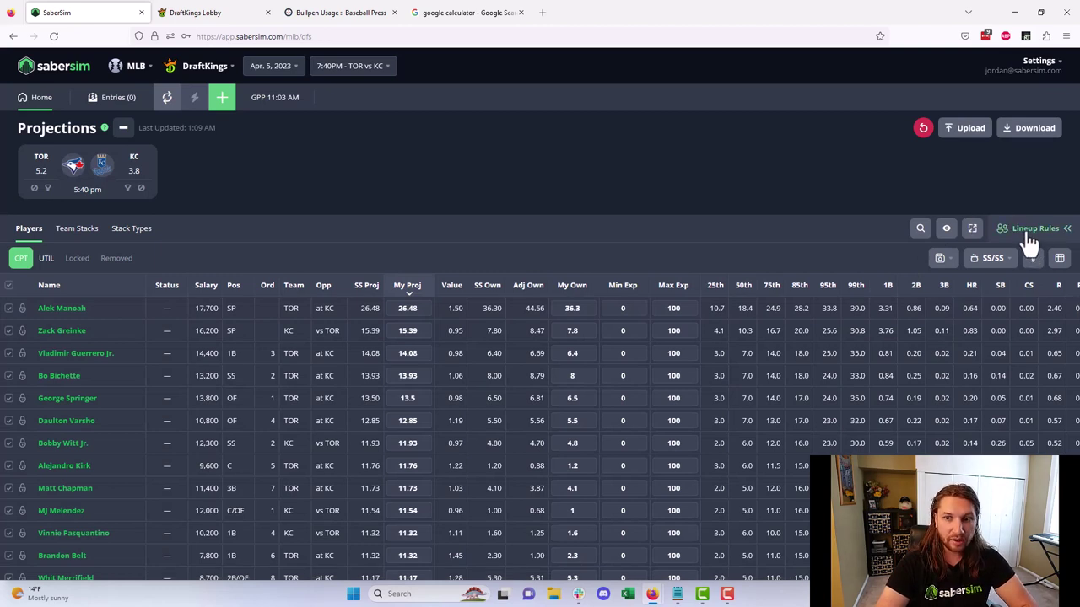
- Draft an Aggregate rule: My Own, Geometric Mean, No more than 22
{"action": "left_click", "coordinate": [1029, 240]}
{"action": "left_click", "coordinate": [1021, 239]}
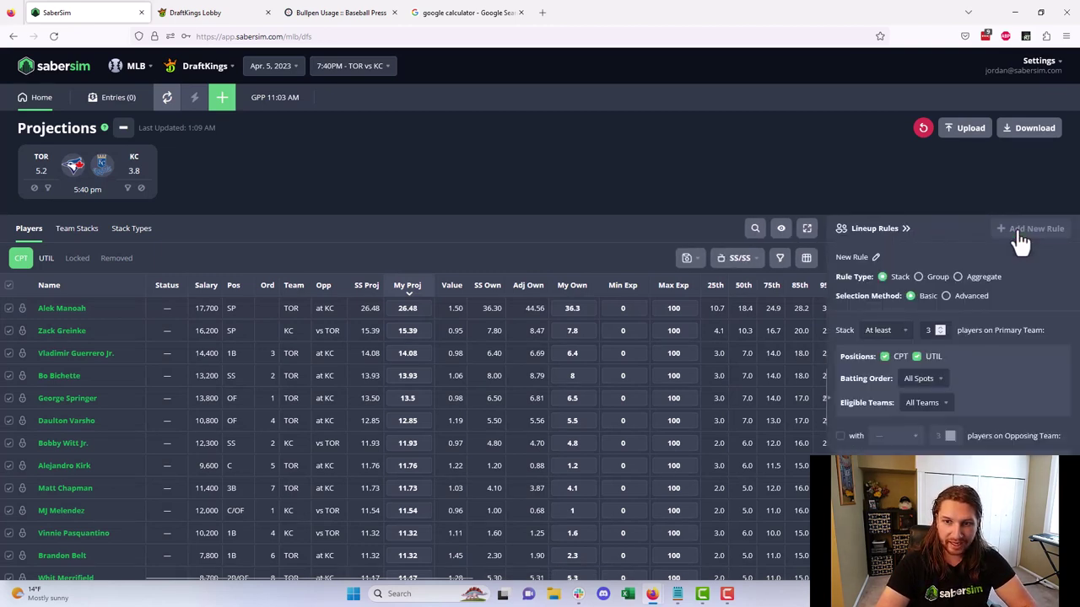
{"action": "left_click", "coordinate": [960, 278]}
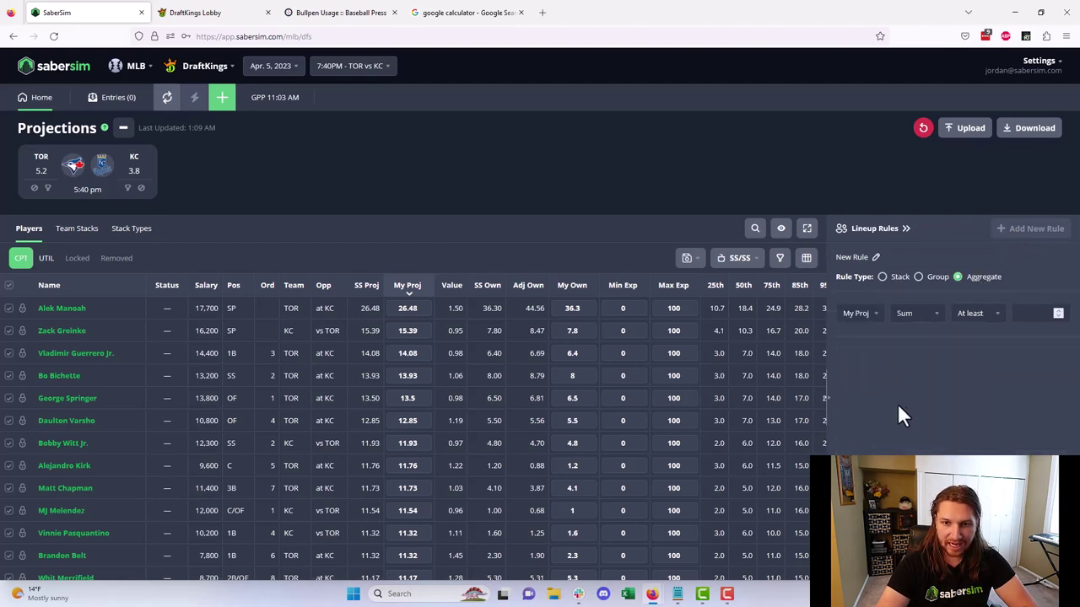
{"action": "left_click", "coordinate": [859, 319]}
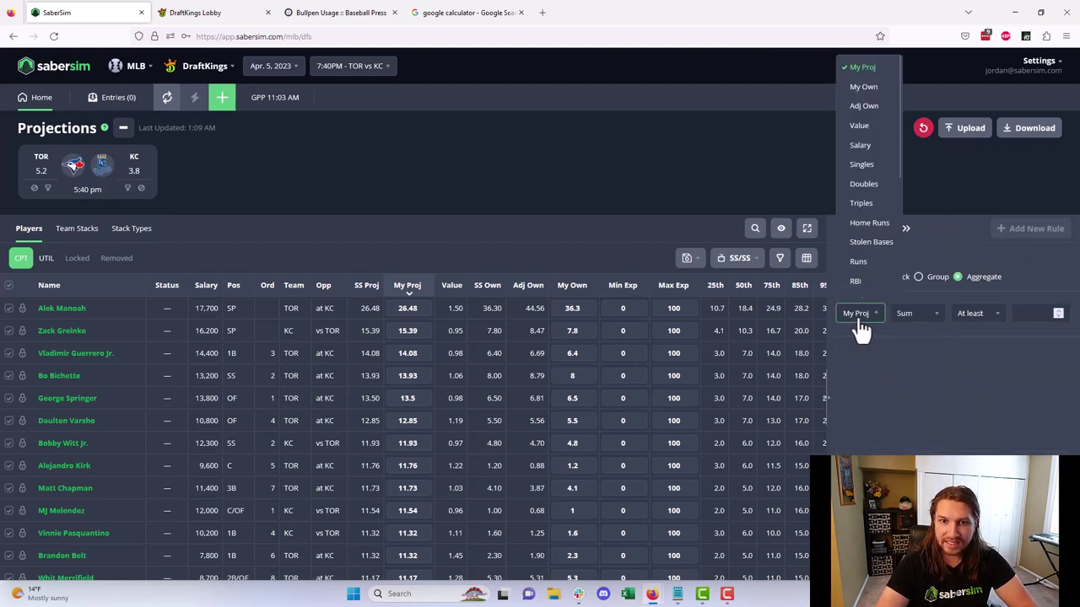
{"action": "left_click", "coordinate": [864, 87]}
{"action": "left_click", "coordinate": [915, 317]}
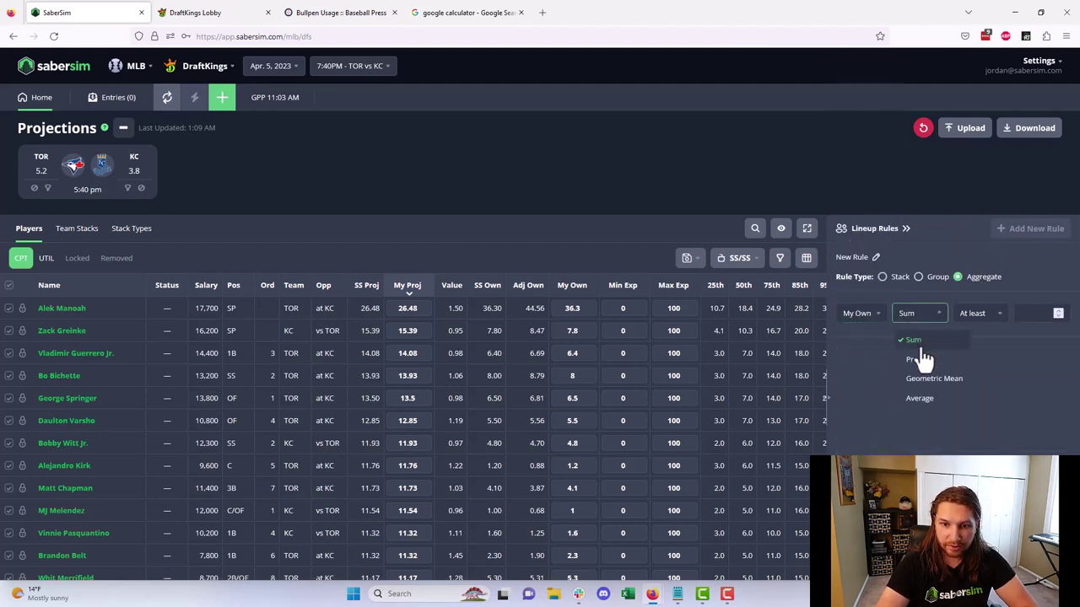
{"action": "left_click", "coordinate": [932, 378]}
{"action": "left_click", "coordinate": [976, 319]}
{"action": "left_click", "coordinate": [988, 360]}
{"action": "type", "text": "22"}
{"action": "left_click", "coordinate": [968, 416]}
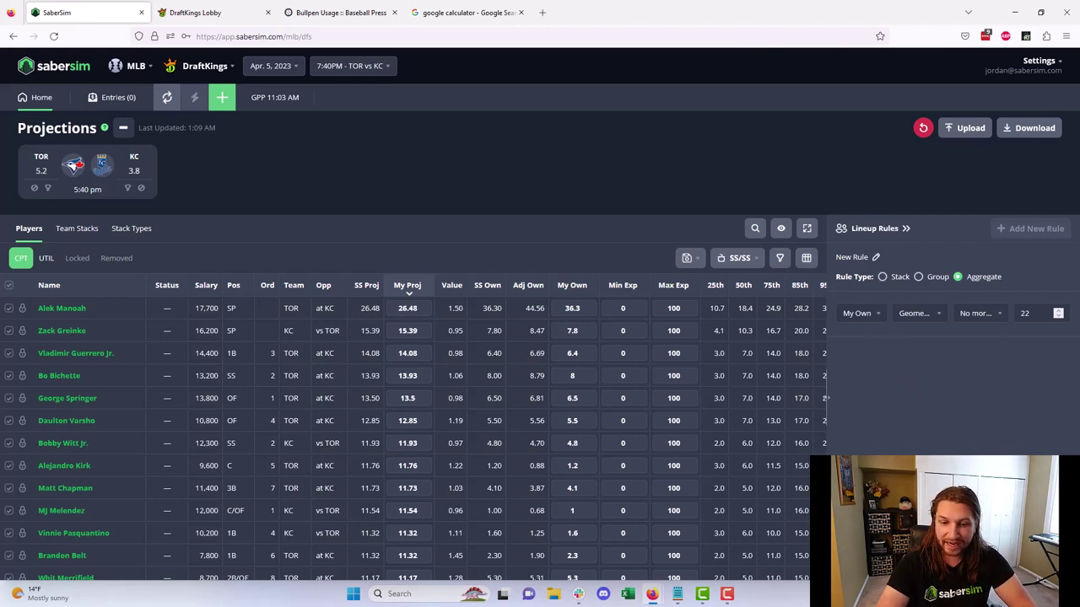
- Cancel the drafted geomean My Own rule, leaving the Lineup Rules list empty
{"action": "left_click", "coordinate": [824, 398]}
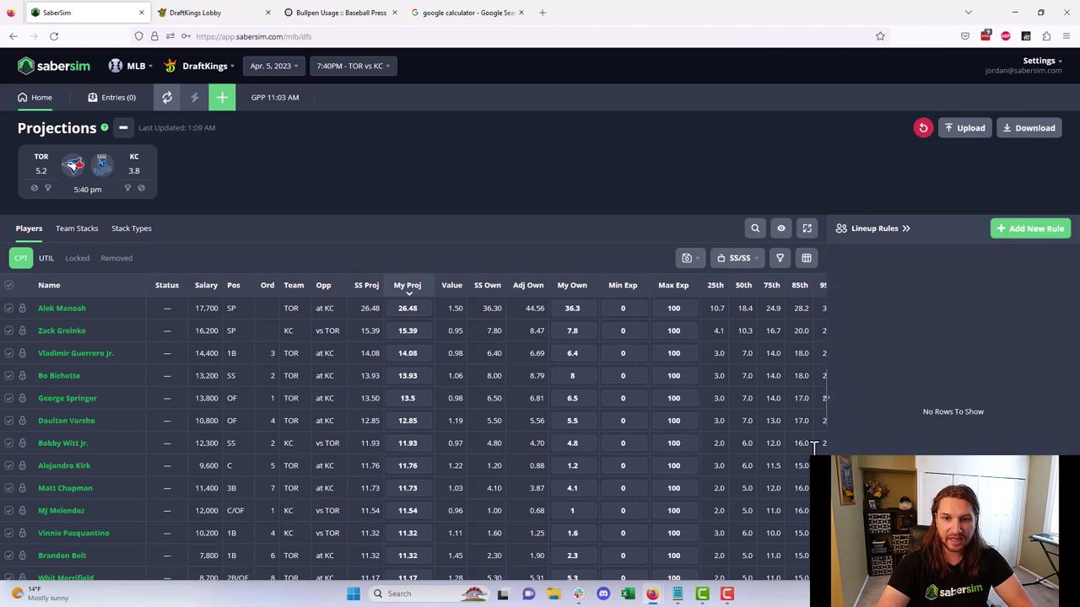
- Collapse the Lineup Rules panel and go back to the GPP 11:03 AM lineup build
{"action": "left_click", "coordinate": [869, 231]}
{"action": "mouse_move", "coordinate": [288, 103]}
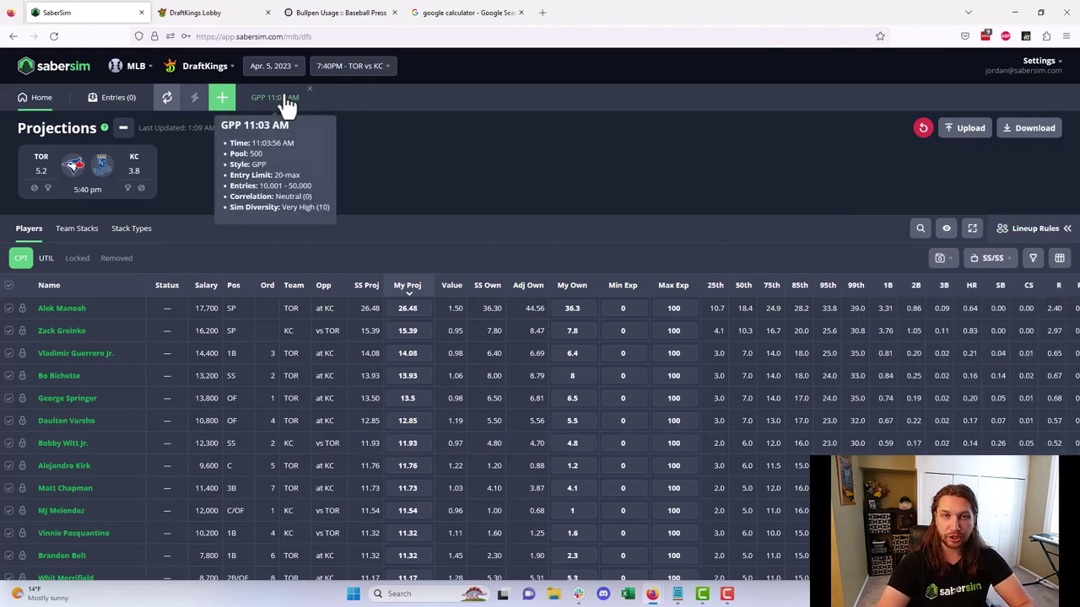
{"action": "left_click", "coordinate": [287, 103]}
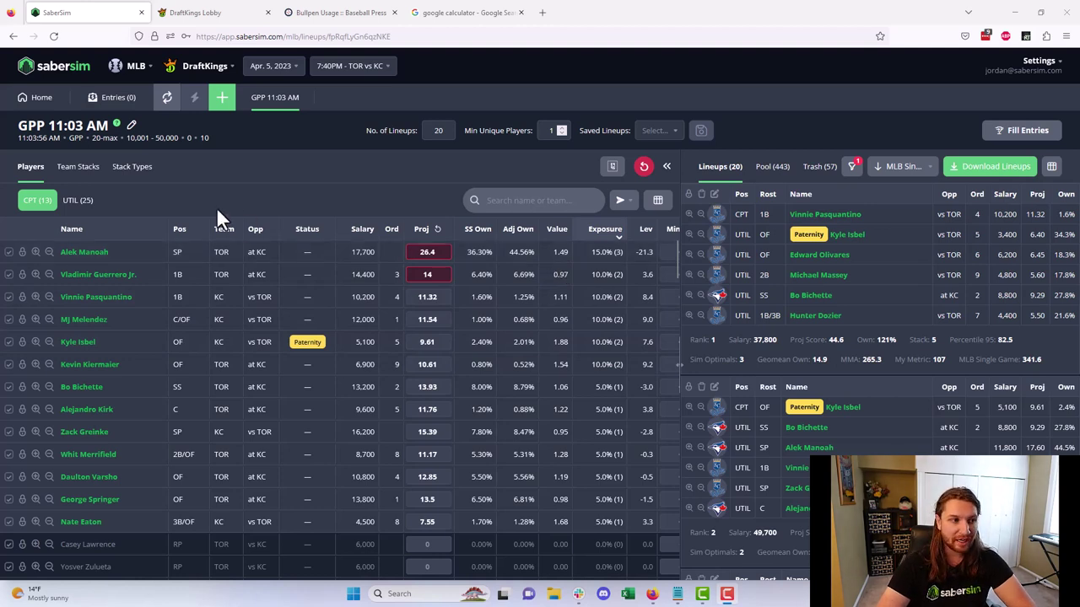
- Search 'RP' in the UTIL player list to show only the 4,000-salary relief pitchers
{"action": "left_click", "coordinate": [92, 202]}
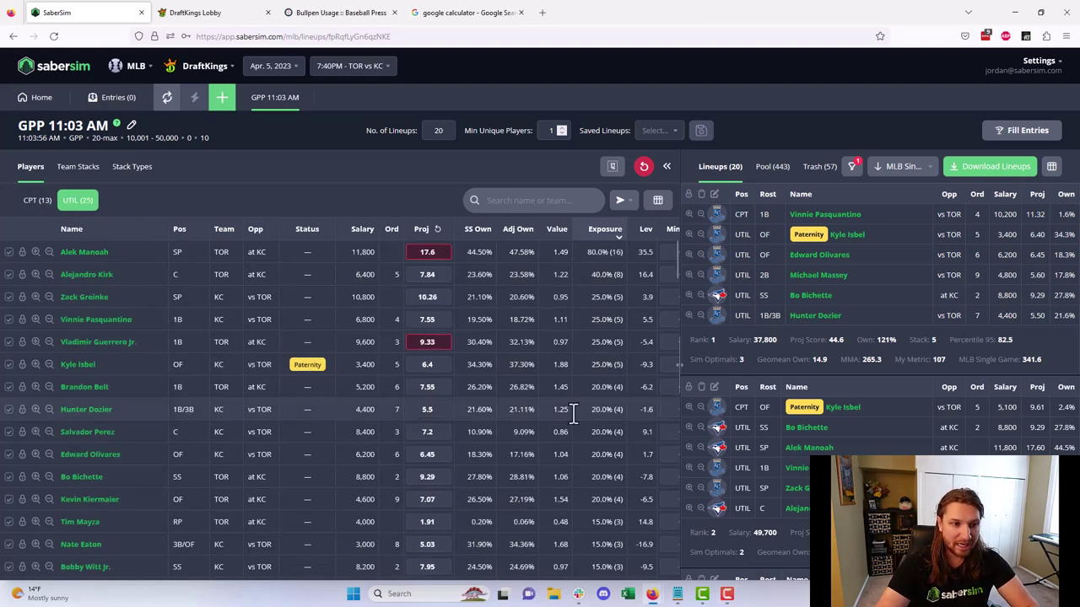
{"action": "scroll", "coordinate": [556, 407], "scroll_direction": "down", "scroll_amount": 5}
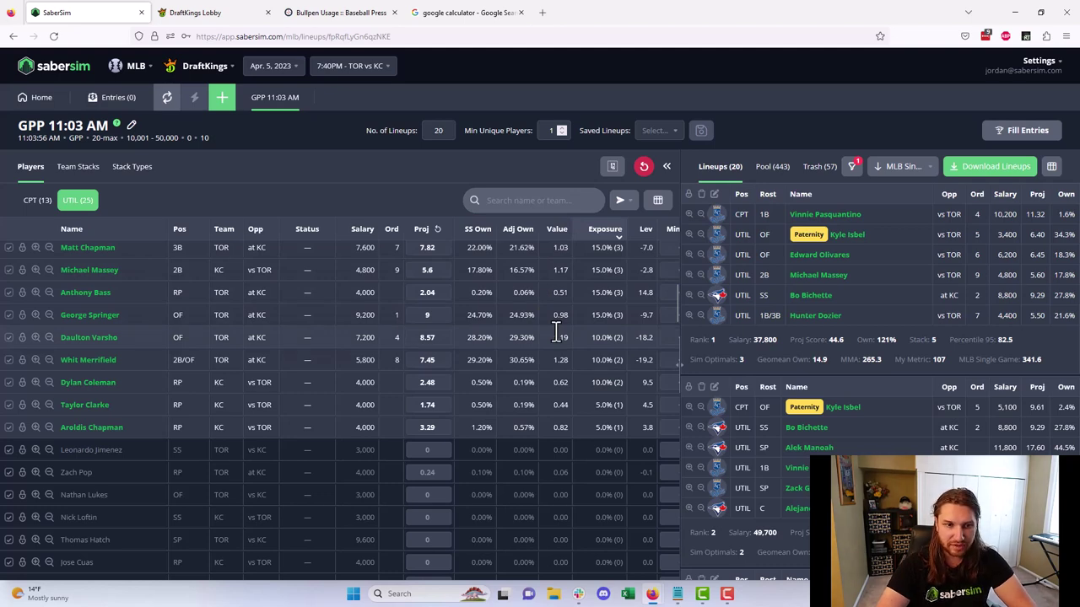
{"action": "scroll", "coordinate": [556, 333], "scroll_direction": "up", "scroll_amount": 5}
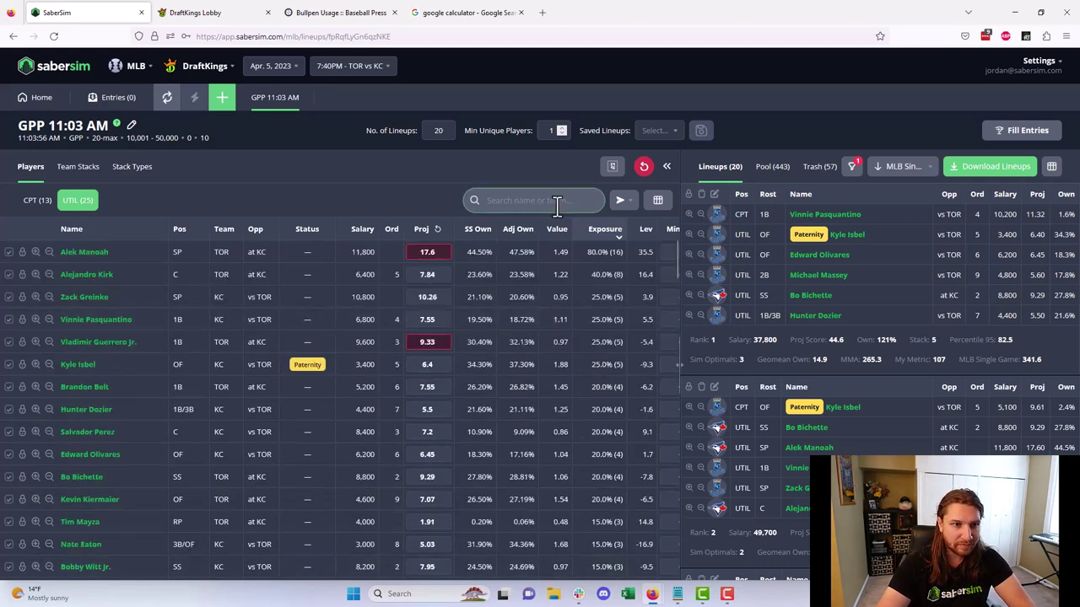
{"action": "left_click", "coordinate": [557, 206]}
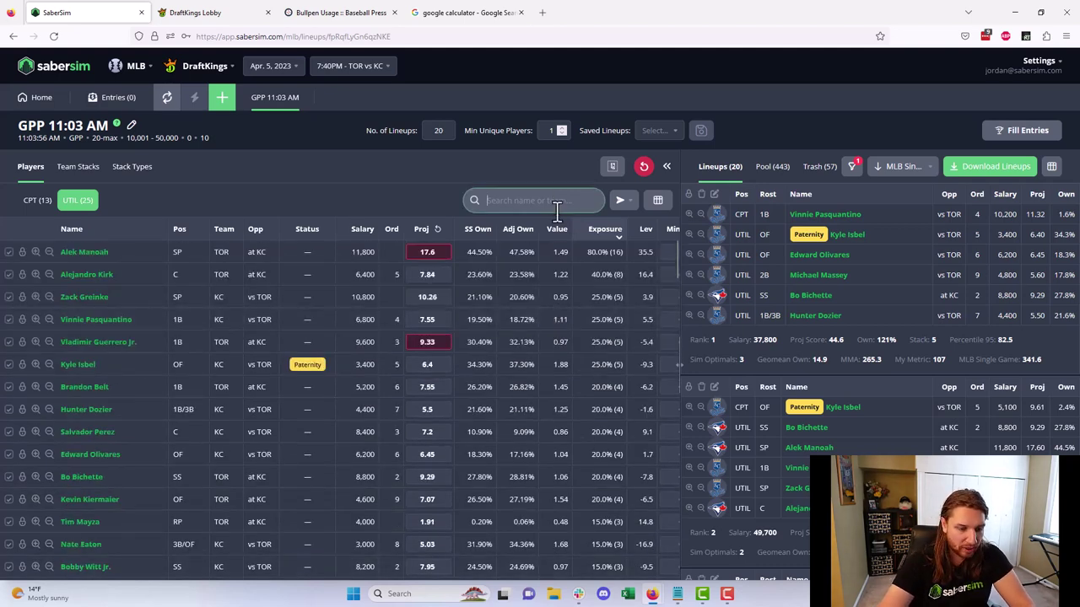
{"action": "left_click", "coordinate": [32, 202]}
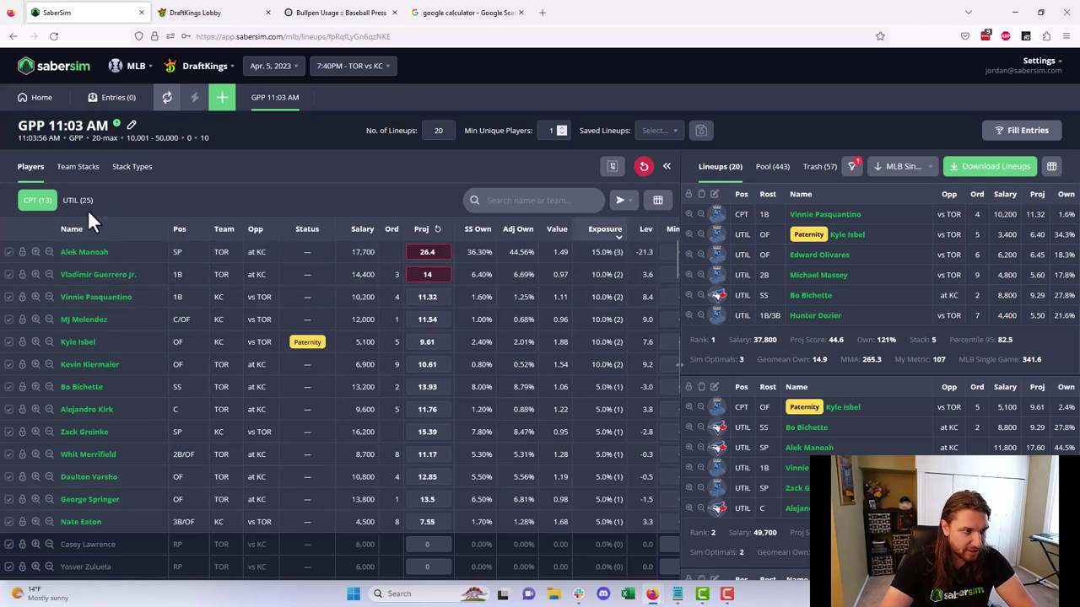
{"action": "left_click", "coordinate": [77, 204]}
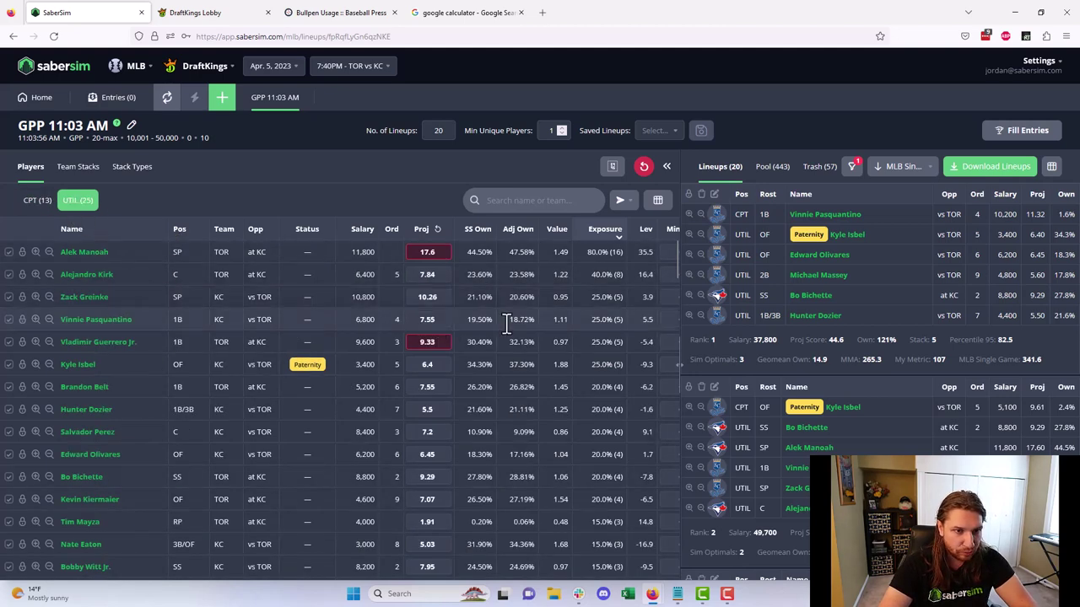
{"action": "left_click", "coordinate": [538, 194]}
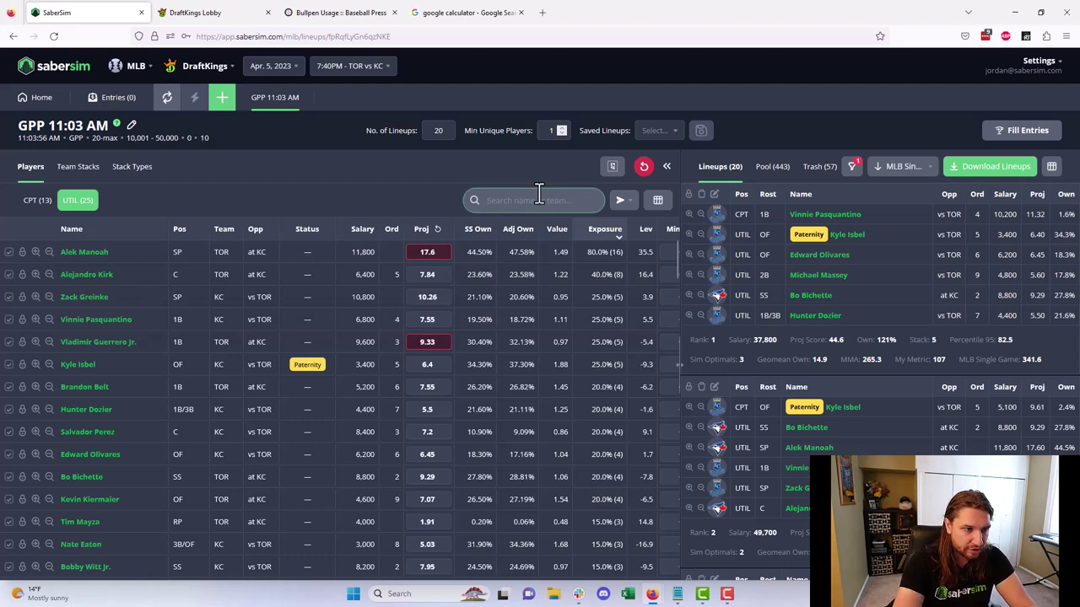
{"action": "type", "text": "RP"}
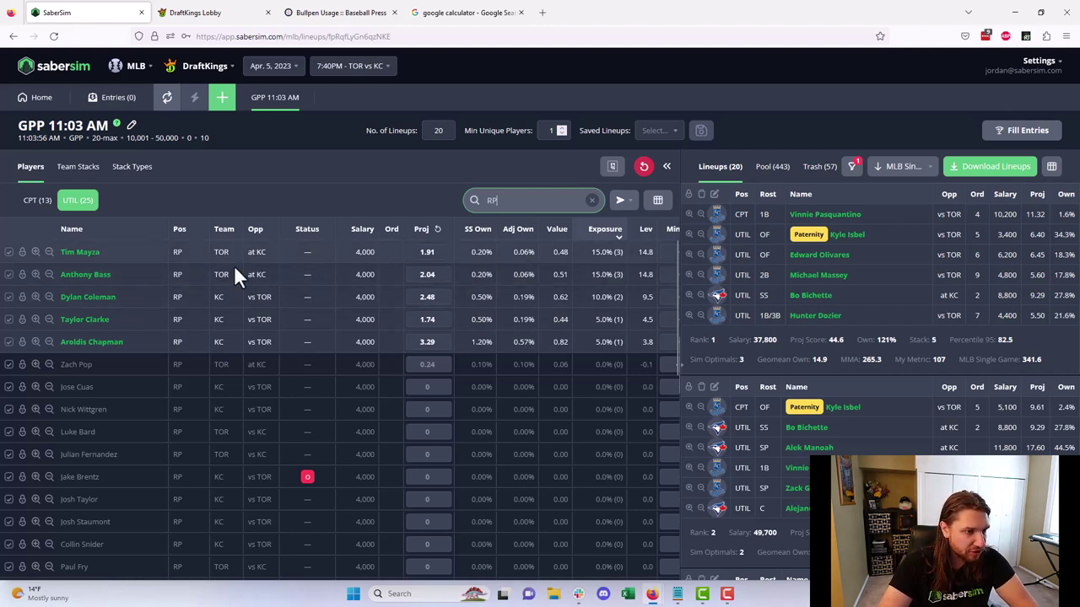
- Check the Baseball Press Blue Jays bullpen table's last-five-day pitch counts against SaberSim's relievers
{"action": "left_click", "coordinate": [346, 12]}
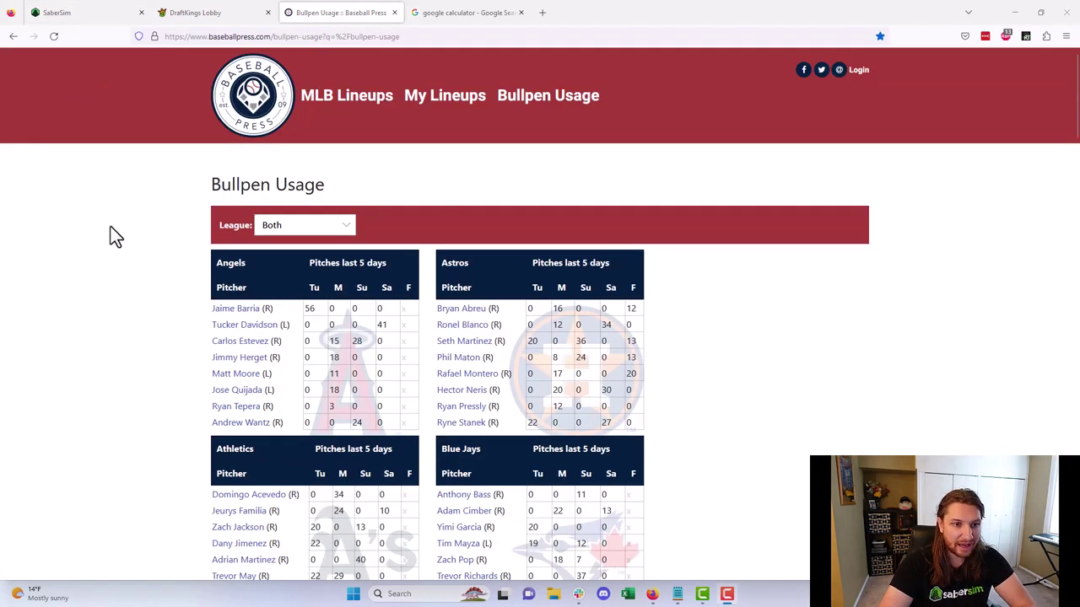
{"action": "scroll", "coordinate": [109, 308], "scroll_direction": "down", "scroll_amount": 2}
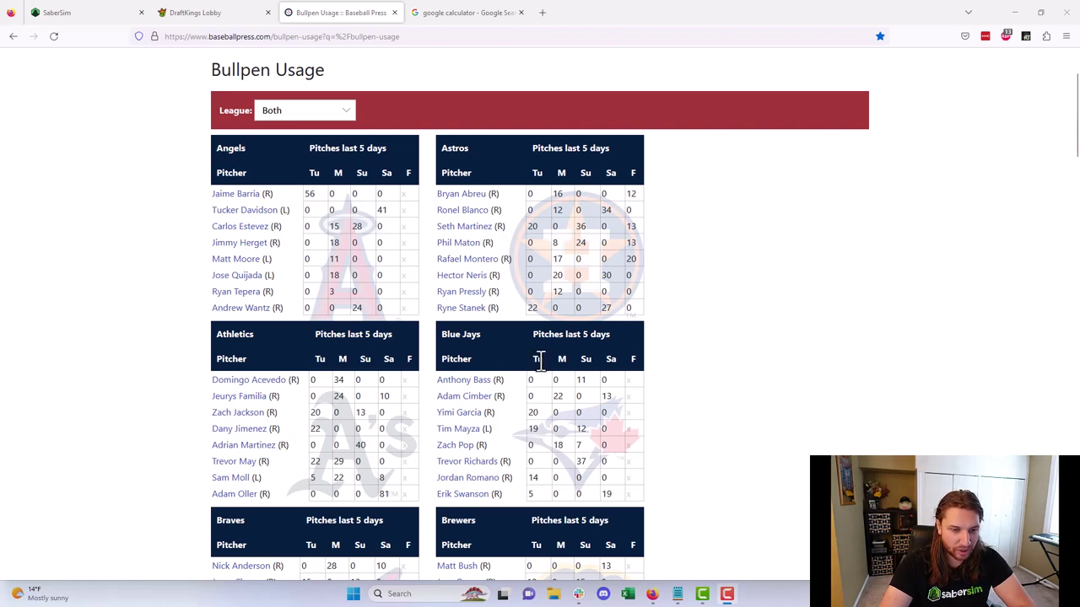
{"action": "left_click", "coordinate": [96, 11]}
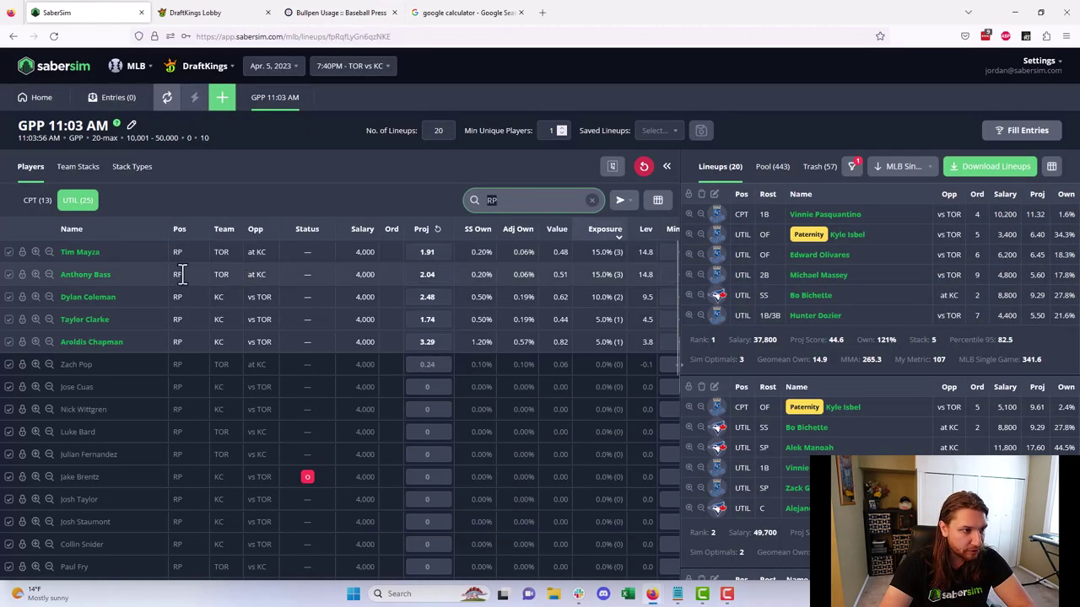
{"action": "left_click", "coordinate": [342, 13]}
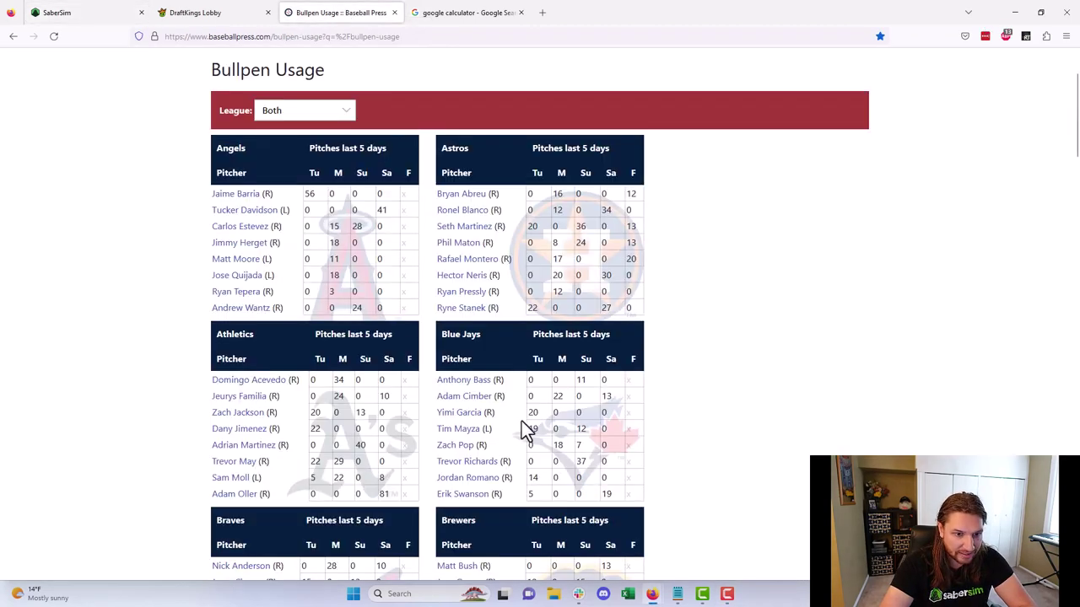
{"action": "scroll", "coordinate": [531, 431], "scroll_direction": "down", "scroll_amount": 1}
- Exclude Tim Mayza from the UTIL relief pool, dropping it to 24 players
{"action": "left_click", "coordinate": [80, 13]}
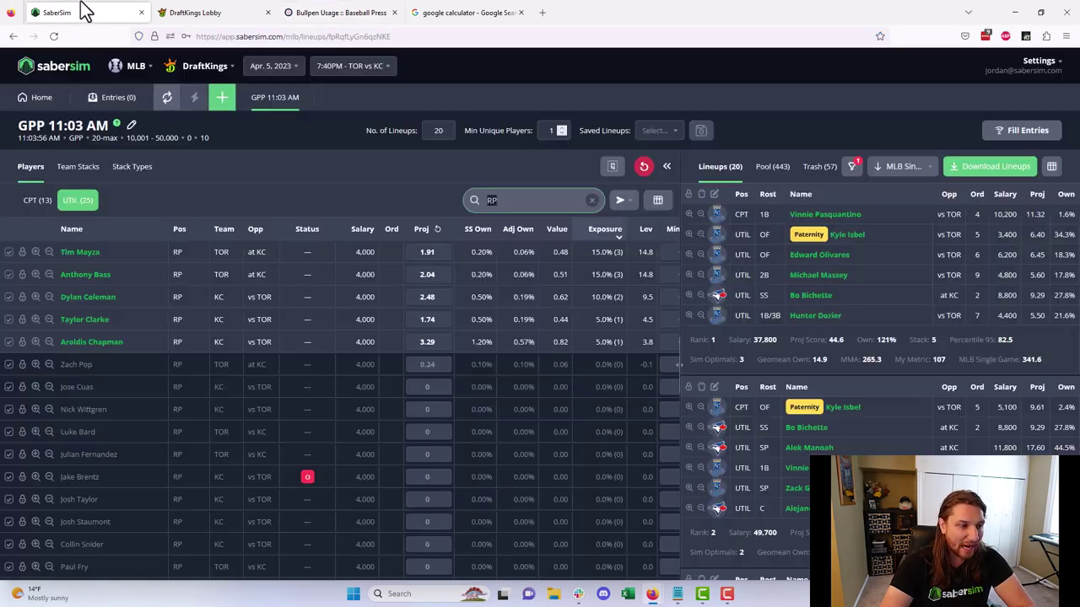
{"action": "left_click", "coordinate": [612, 166]}
{"action": "left_click", "coordinate": [8, 253]}
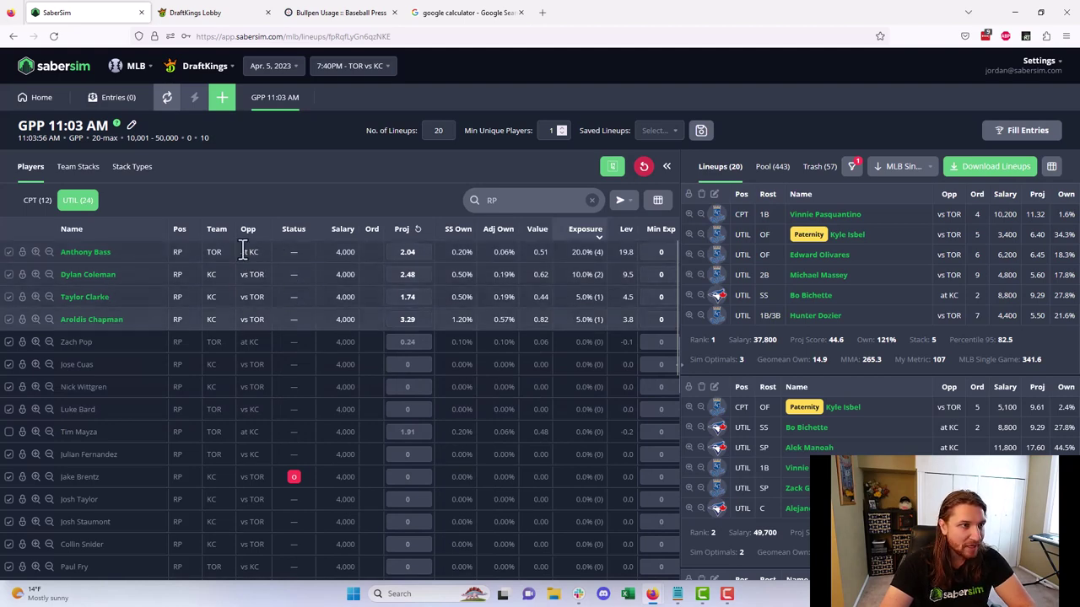
- Scroll to the Royals bullpen table showing Chapman, Clarke and Coleman's last-five-day pitch counts
{"action": "left_click", "coordinate": [327, 11]}
{"action": "scroll", "coordinate": [126, 430], "scroll_direction": "down", "scroll_amount": 10}
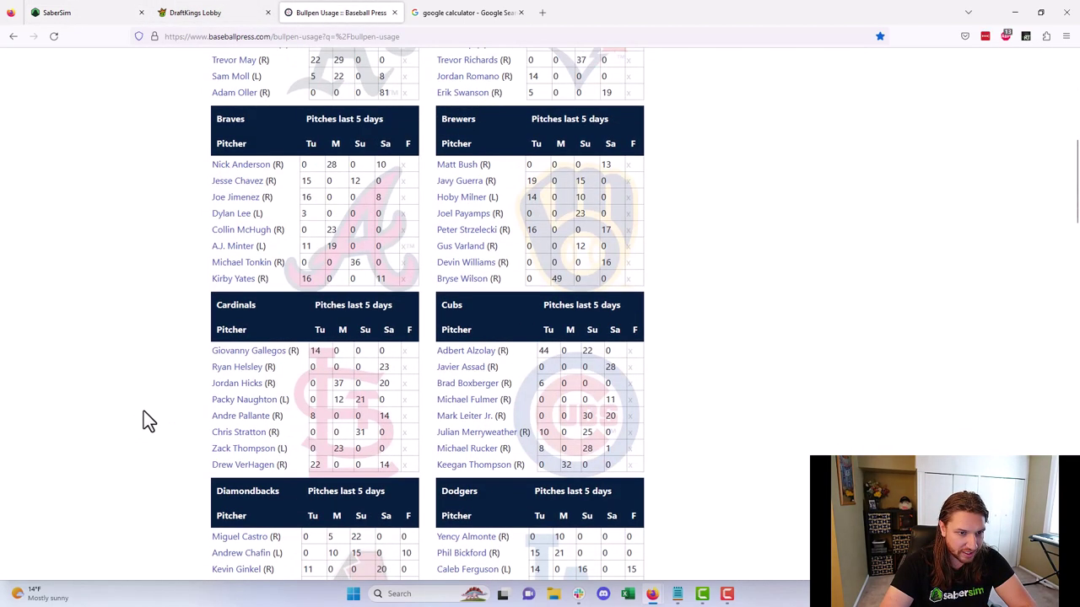
{"action": "scroll", "coordinate": [150, 411], "scroll_direction": "down", "scroll_amount": 10}
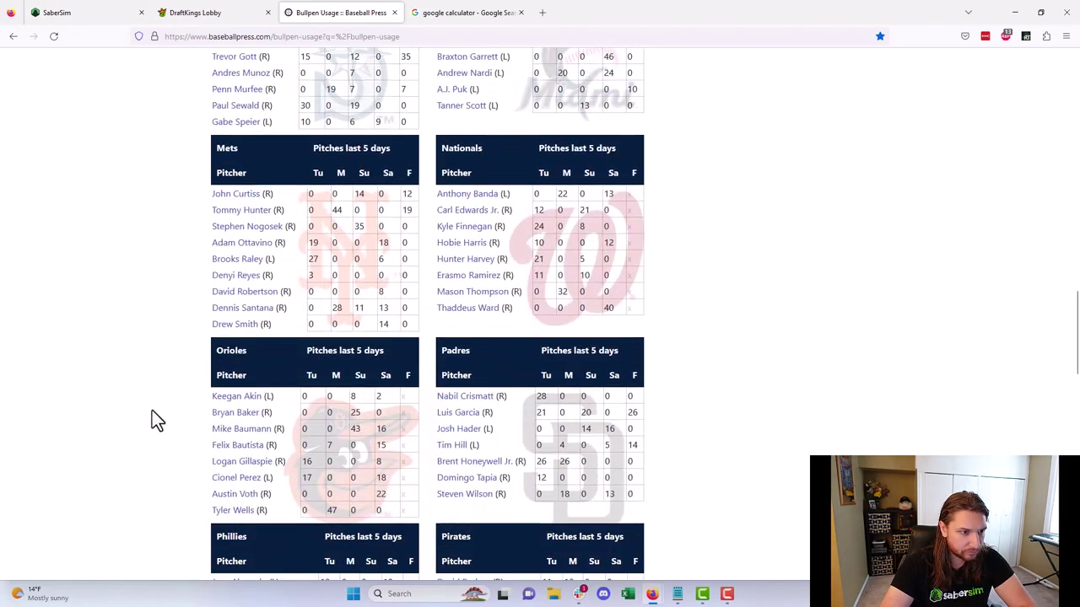
{"action": "scroll", "coordinate": [152, 401], "scroll_direction": "down", "scroll_amount": 6}
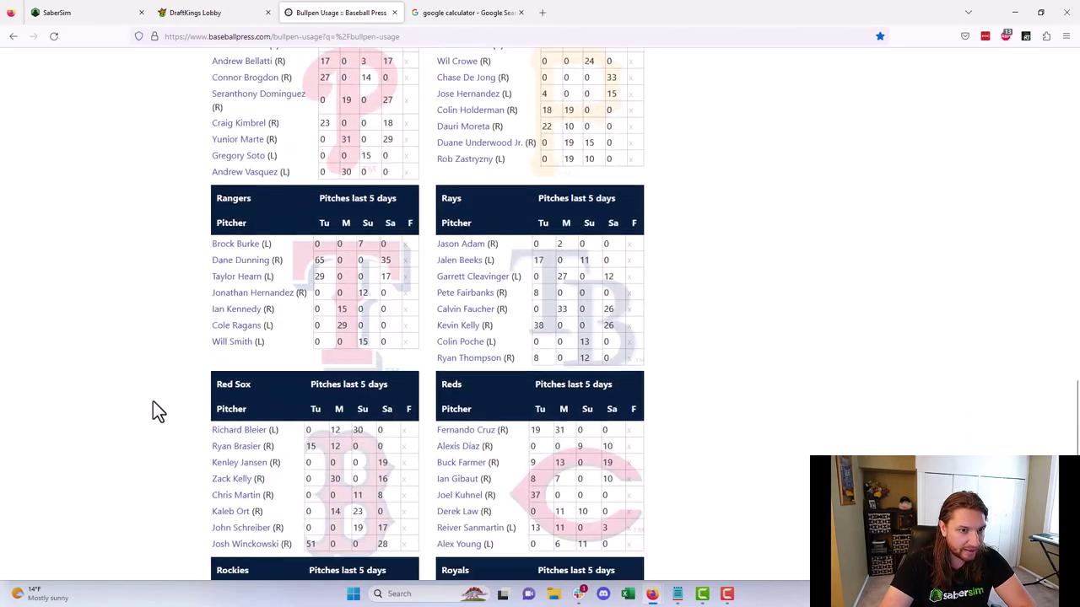
{"action": "scroll", "coordinate": [153, 401], "scroll_direction": "down", "scroll_amount": 3}
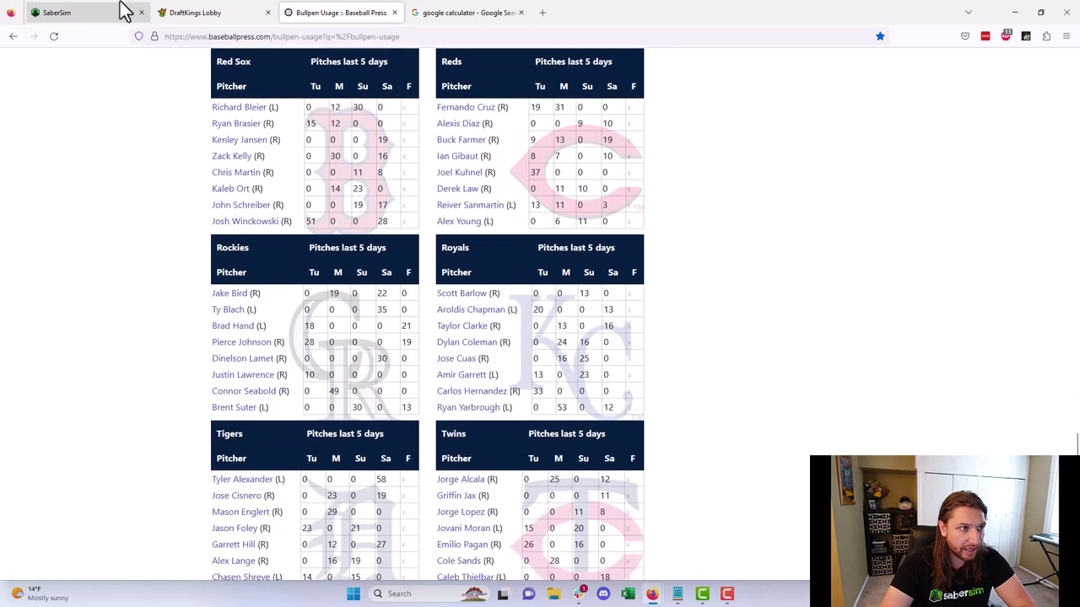
{"action": "left_click", "coordinate": [121, 12]}
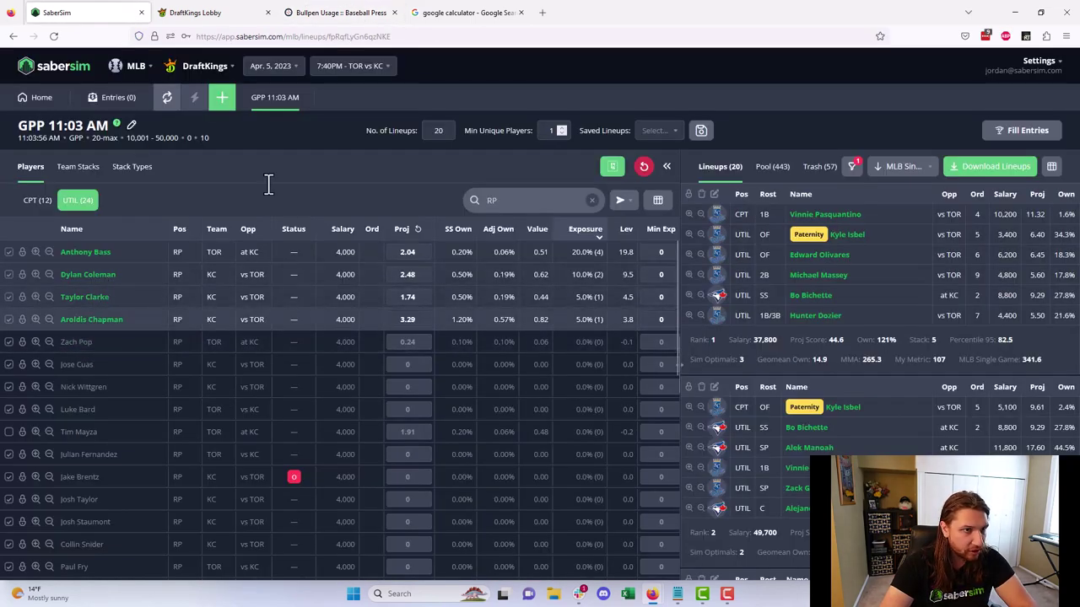
{"action": "left_click", "coordinate": [352, 10]}
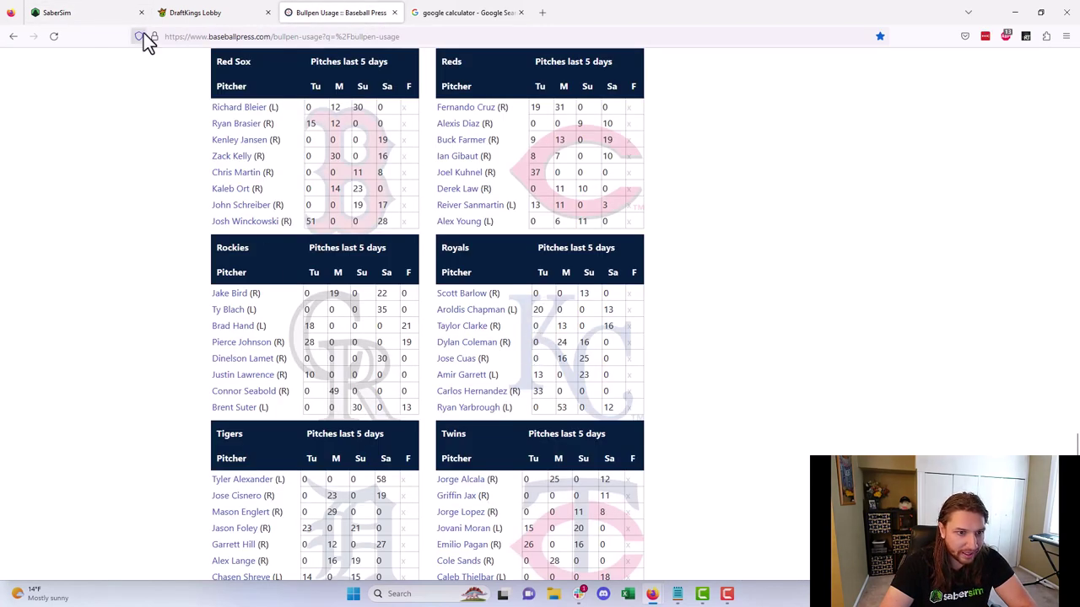
- Swap Aroldis Chapman out of the relief pool for Toronto's Adam Cimber
{"action": "left_click", "coordinate": [68, 12]}
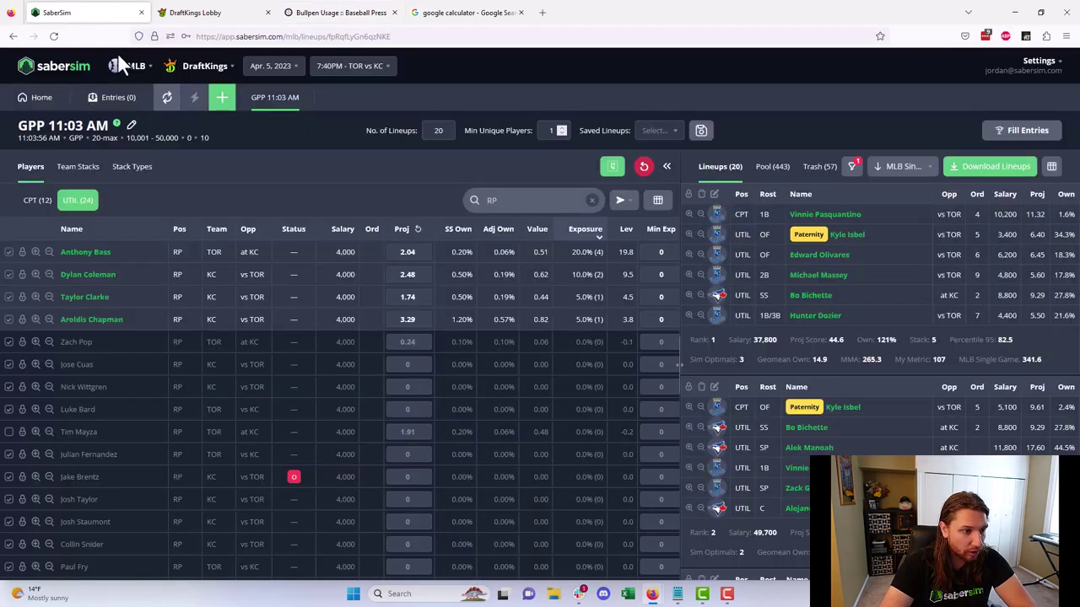
{"action": "left_click", "coordinate": [8, 319]}
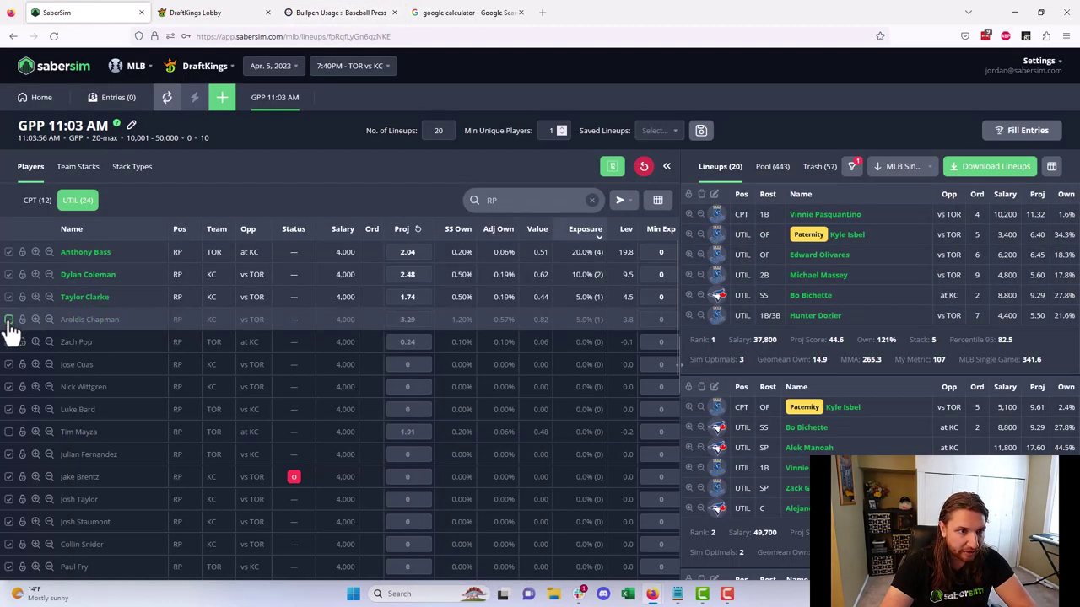
{"action": "left_click", "coordinate": [417, 504]}
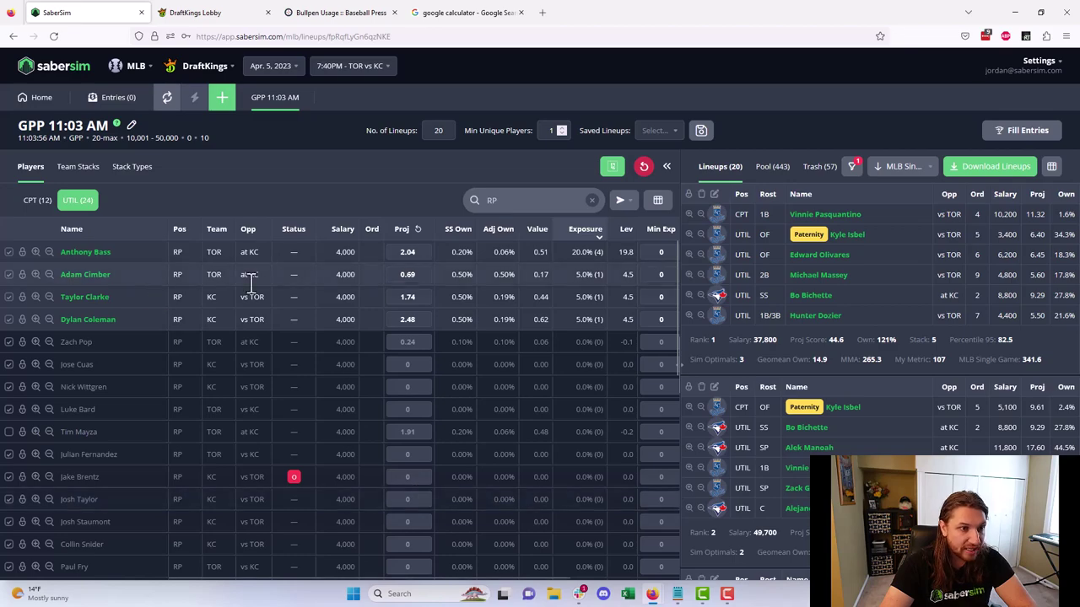
{"action": "left_click", "coordinate": [329, 10]}
{"action": "scroll", "coordinate": [725, 426], "scroll_direction": "up", "scroll_amount": 9}
{"action": "scroll", "coordinate": [762, 420], "scroll_direction": "up", "scroll_amount": 15}
{"action": "scroll", "coordinate": [763, 417], "scroll_direction": "down", "scroll_amount": 2}
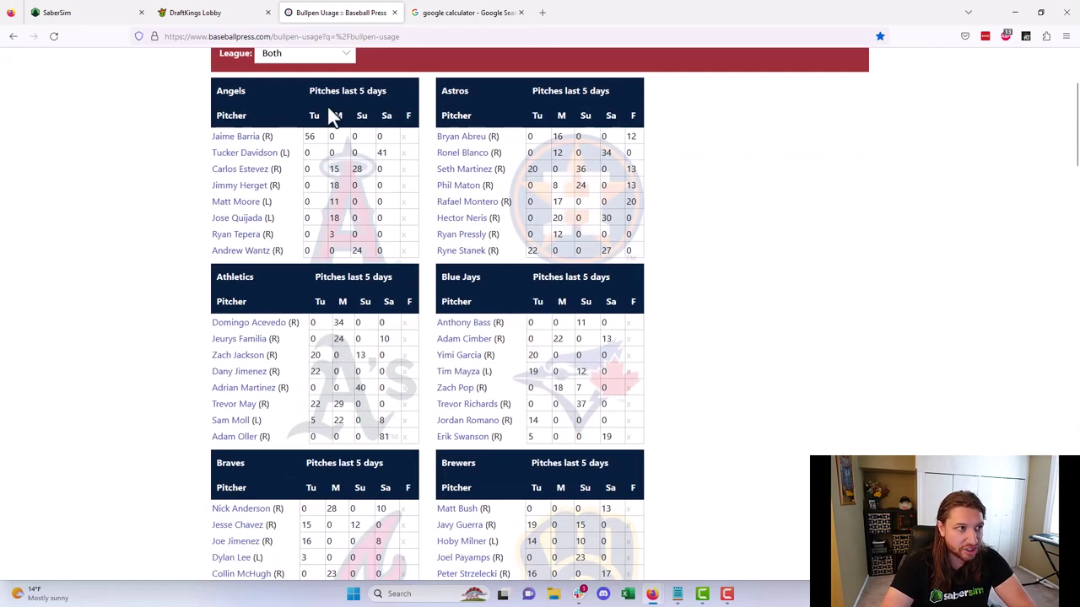
{"action": "left_click", "coordinate": [126, 13]}
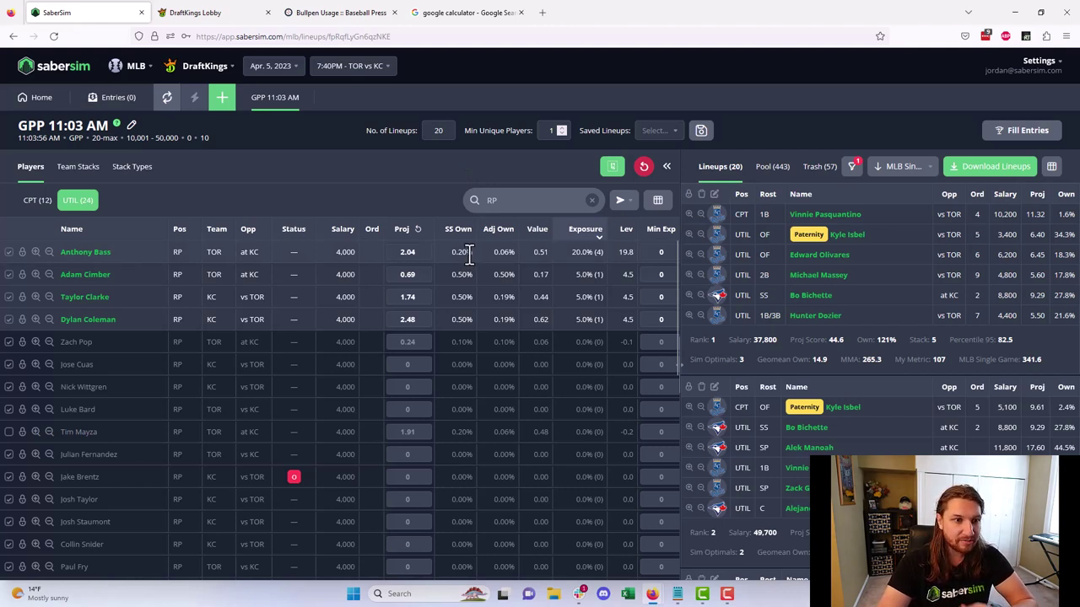
- Inspect Anthony Bass's points distribution, then clear the RP search to list all players
{"action": "left_click", "coordinate": [104, 254]}
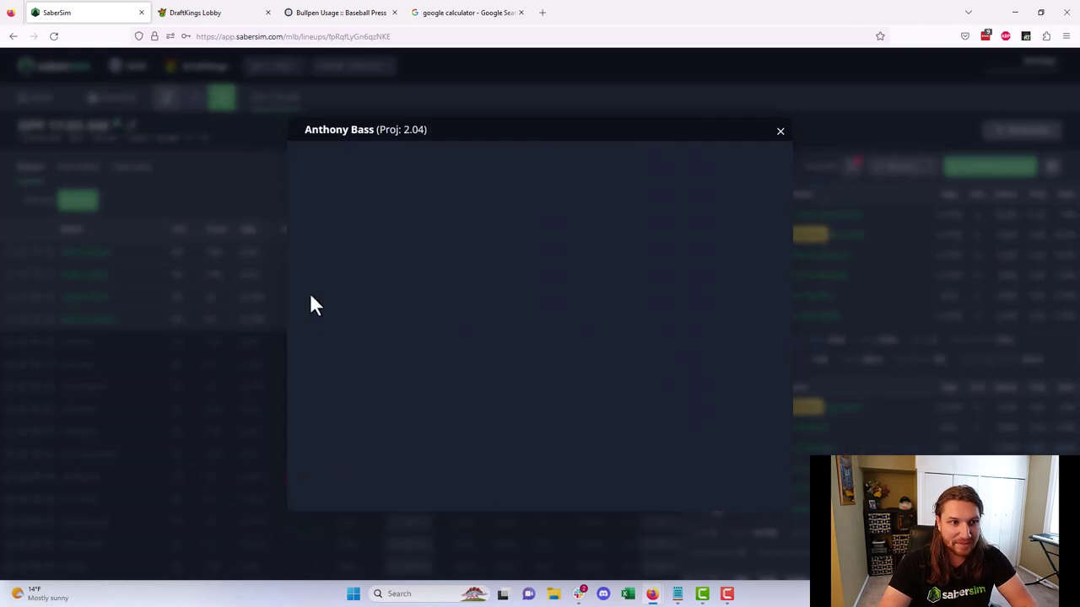
{"action": "left_click", "coordinate": [862, 93]}
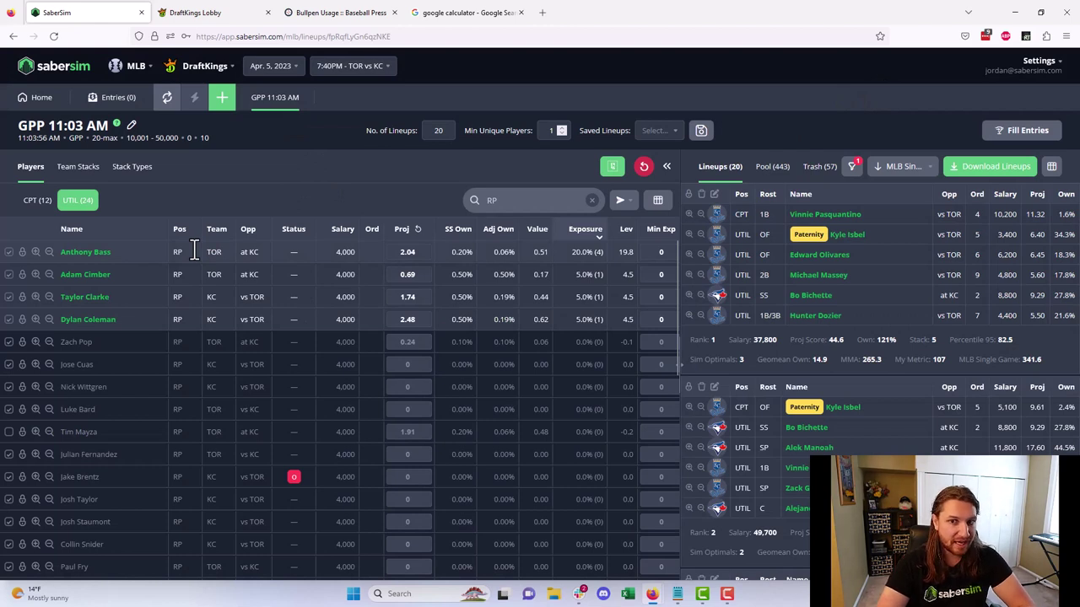
{"action": "left_click", "coordinate": [85, 253]}
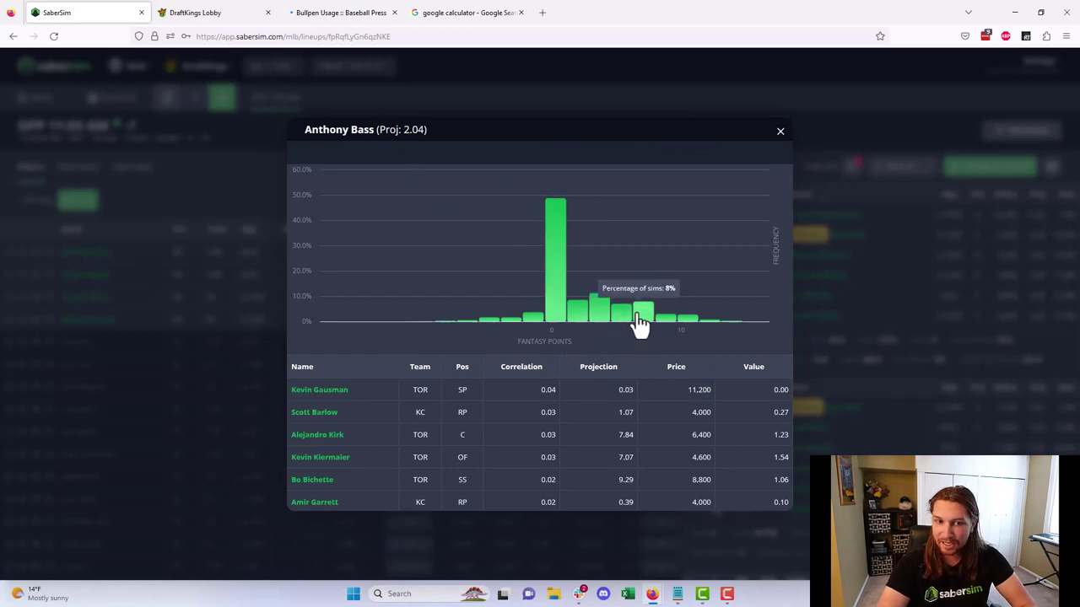
{"action": "left_click", "coordinate": [843, 113]}
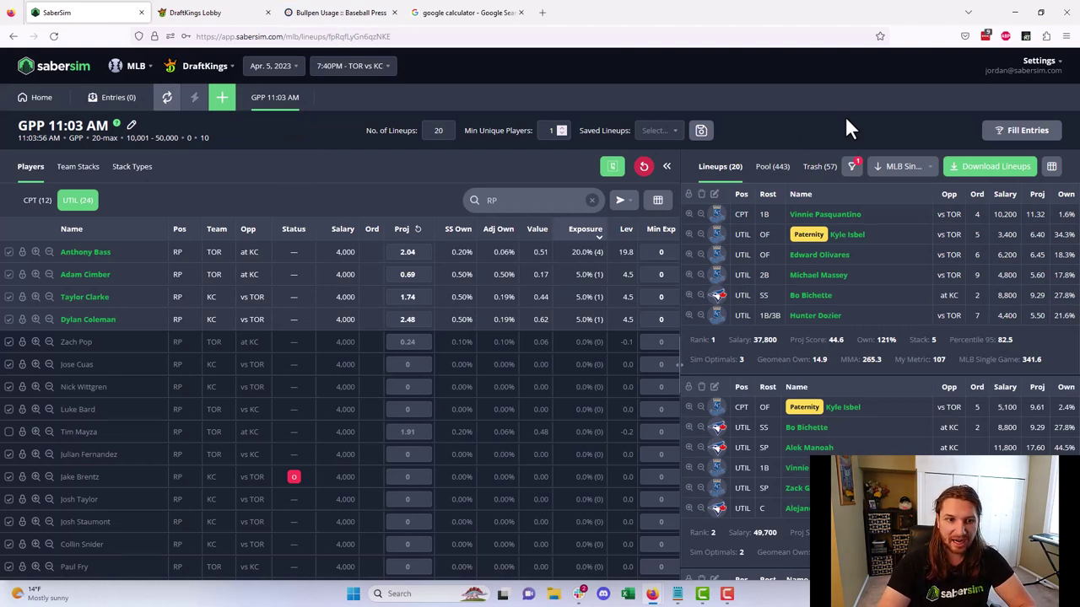
{"action": "left_click", "coordinate": [591, 200]}
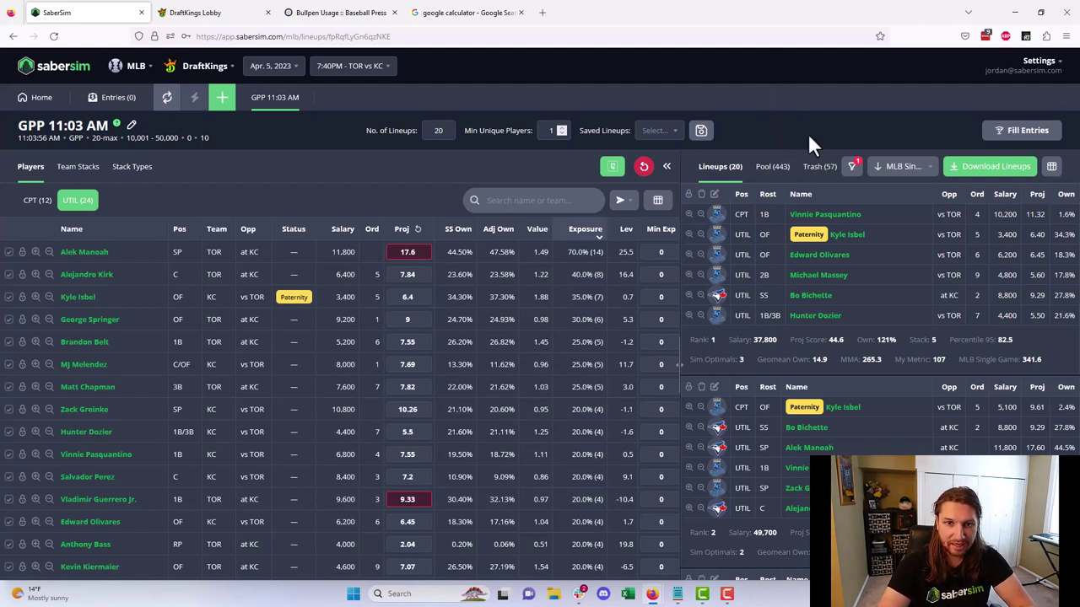
- Show the CPT (12) player pool, headed by Vladimir Guerrero Jr
{"action": "left_click", "coordinate": [34, 203]}
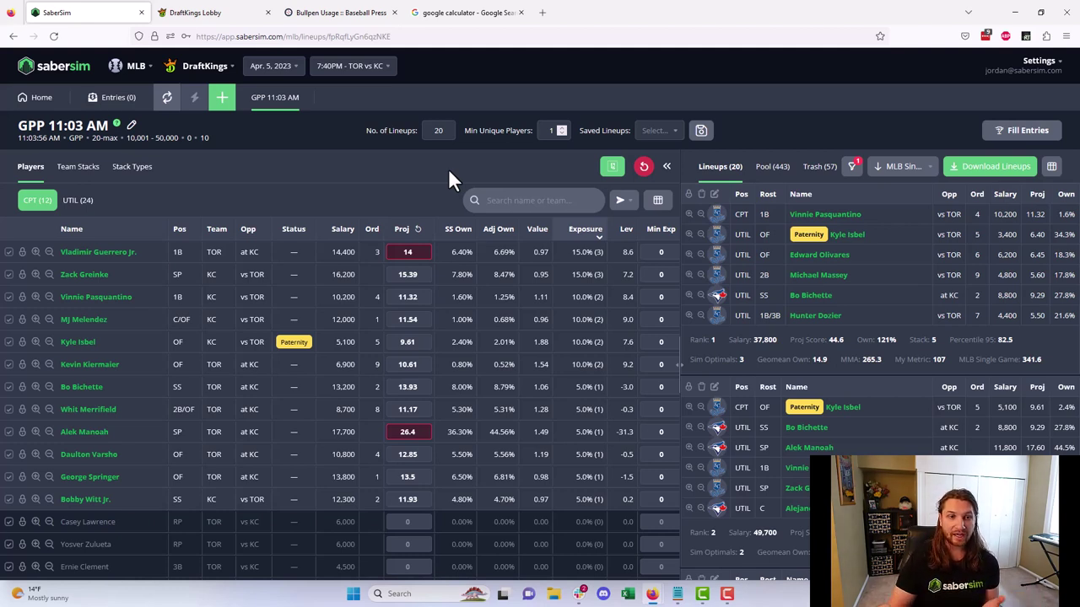
- Filter DraftKings Showdown contests to Angels @ Mariners, removing Blue Jays @ Royals
{"action": "left_click", "coordinate": [221, 11]}
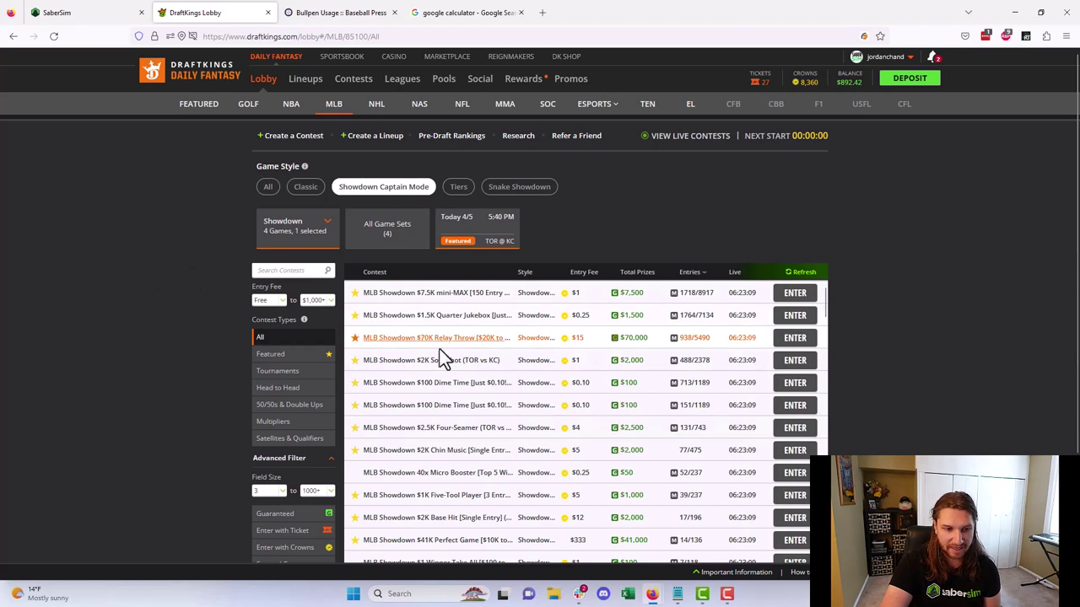
{"action": "scroll", "coordinate": [405, 474], "scroll_direction": "down", "scroll_amount": 1}
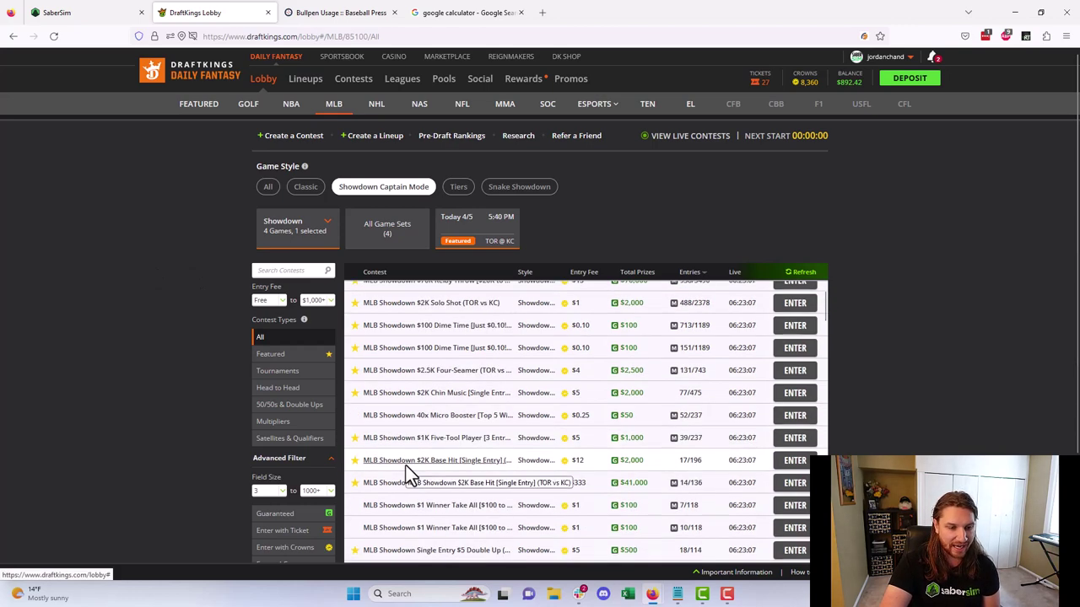
{"action": "scroll", "coordinate": [426, 460], "scroll_direction": "up", "scroll_amount": 1}
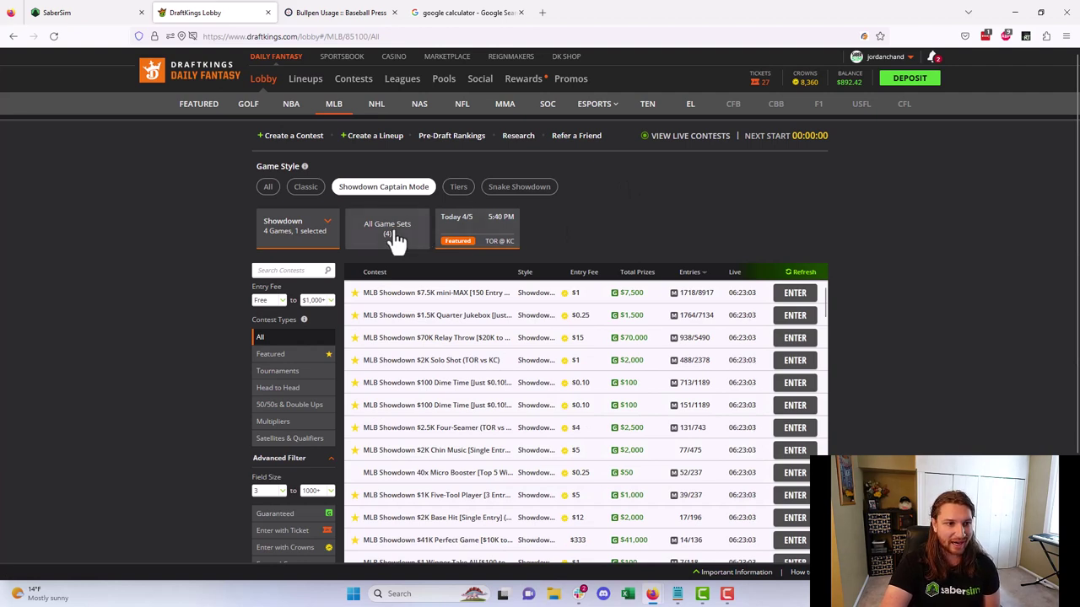
{"action": "left_click", "coordinate": [282, 230]}
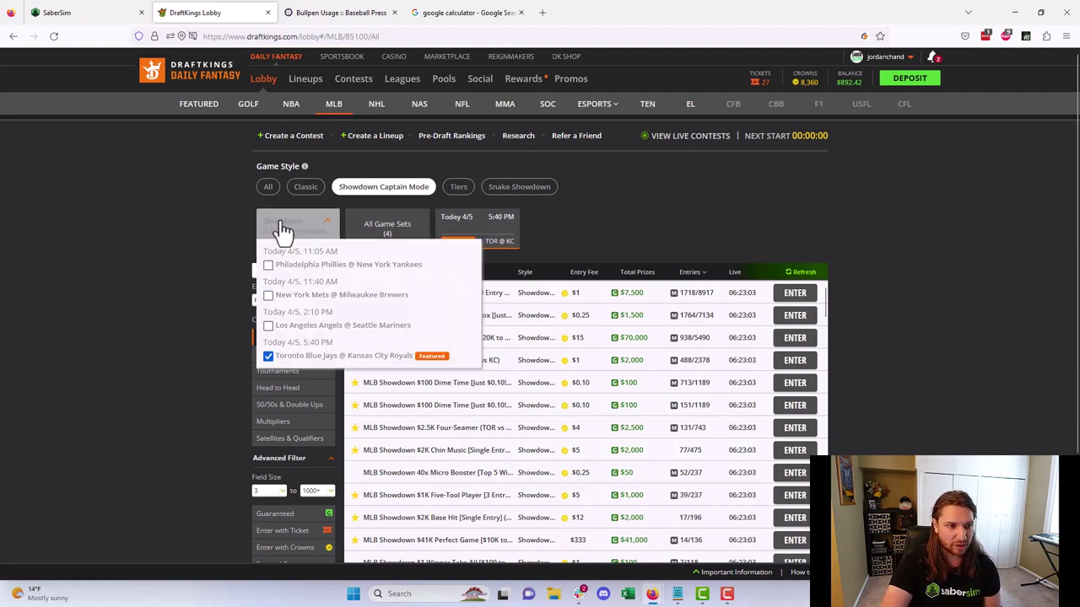
{"action": "left_click", "coordinate": [269, 325]}
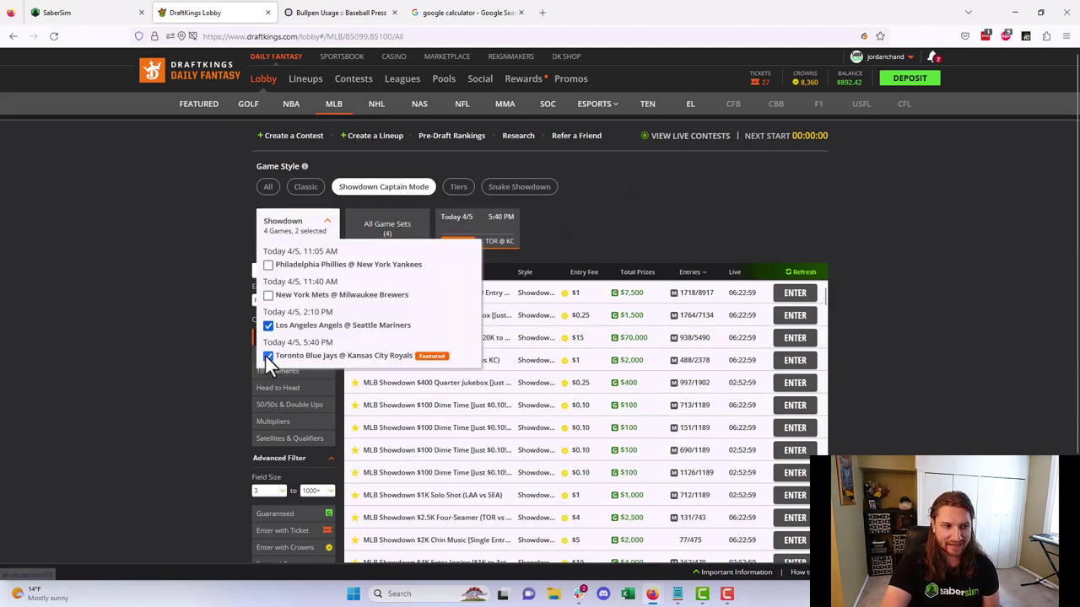
{"action": "left_click", "coordinate": [268, 355]}
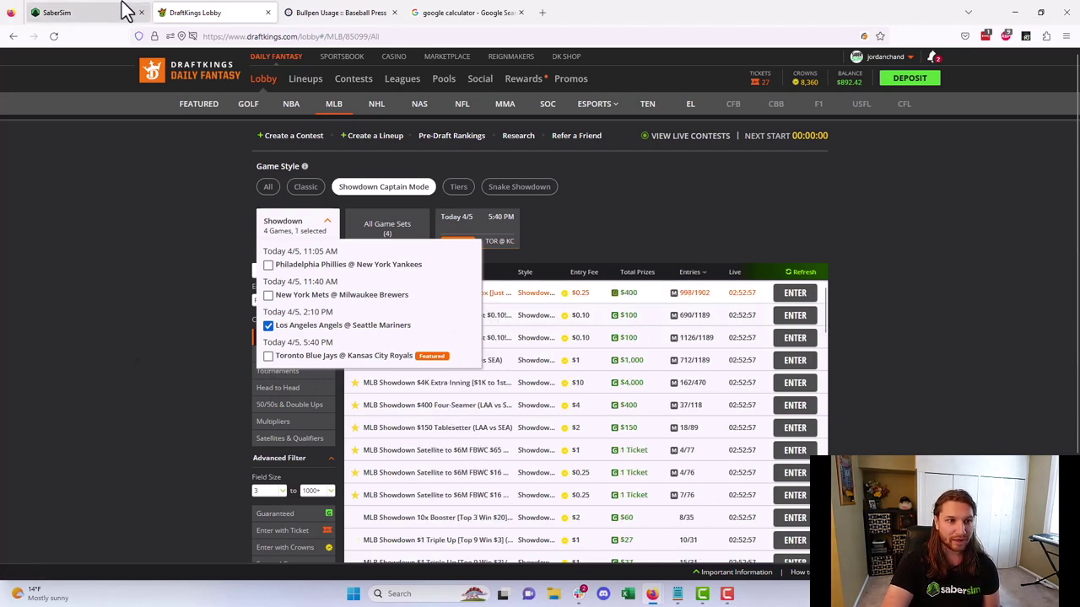
{"action": "left_click", "coordinate": [80, 12]}
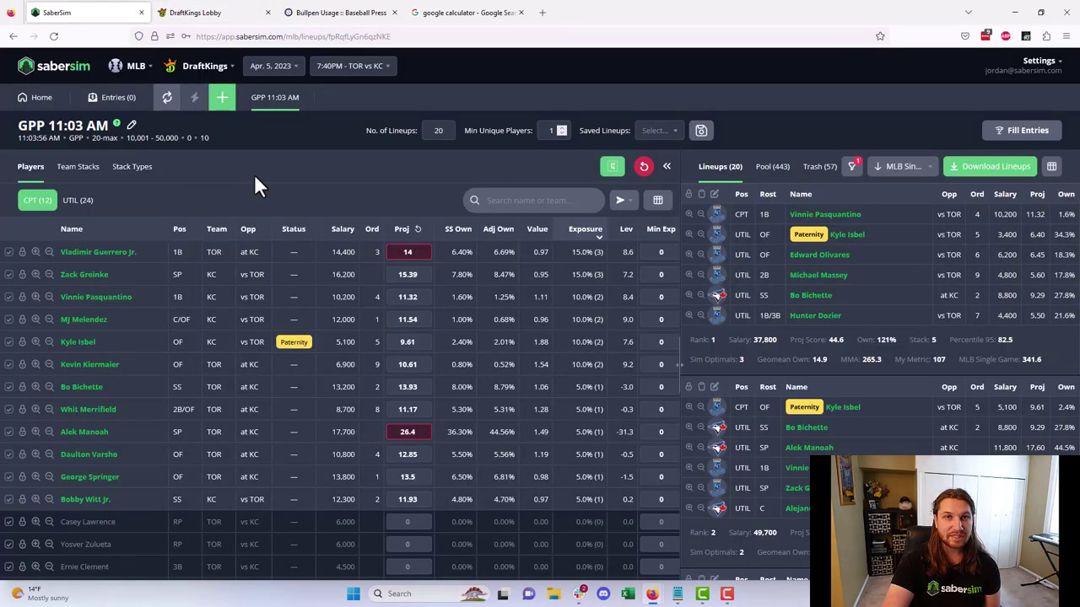